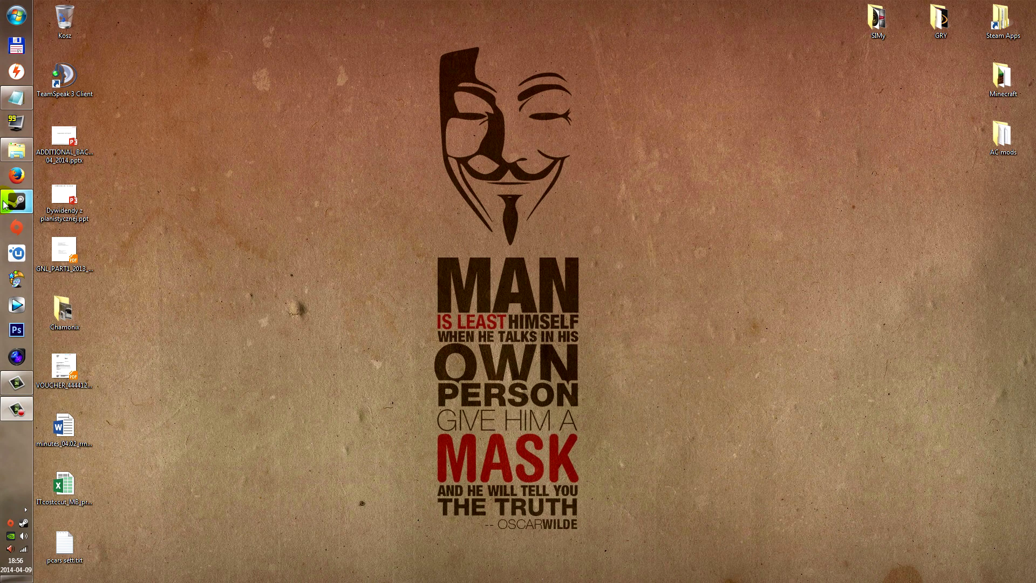
# - Switch to Steam and select Project CARS in the game library
pyautogui.click(42, 200)
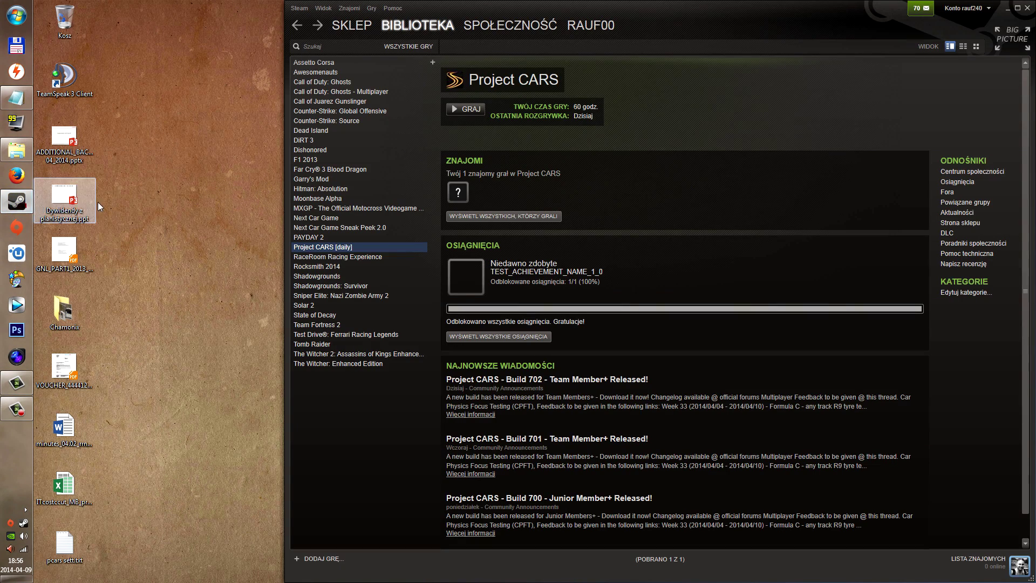
pyautogui.click(345, 250)
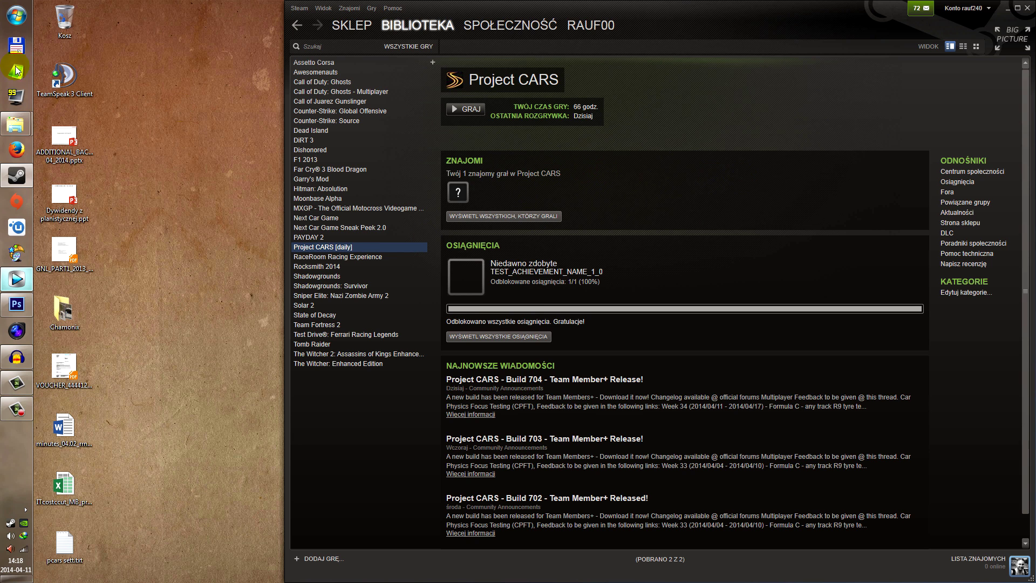
# - Open the CARS folder inside the Documents library in the file explorer and reveal its full path
pyautogui.click(16, 16)
pyautogui.click(186, 180)
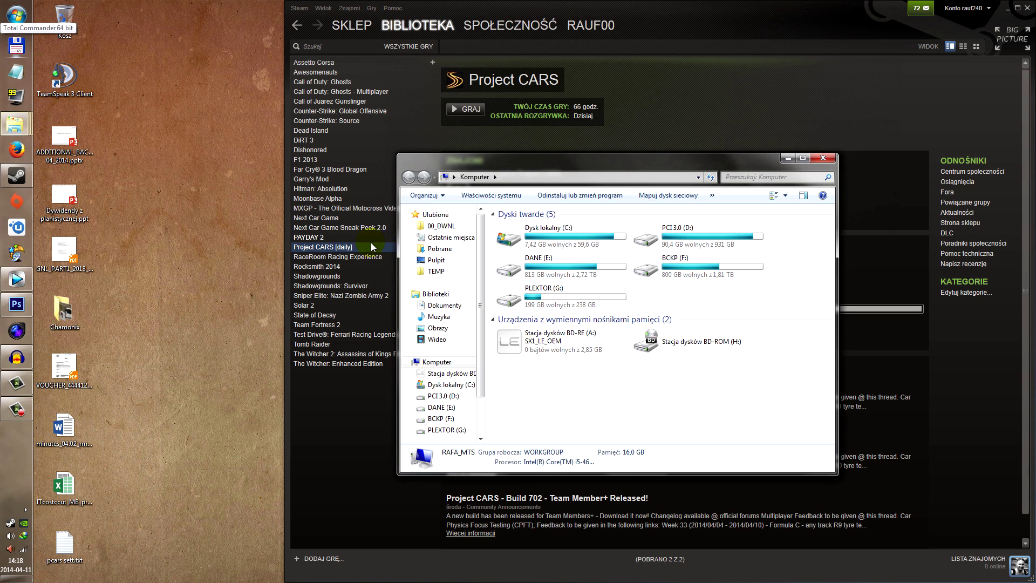
pyautogui.click(445, 305)
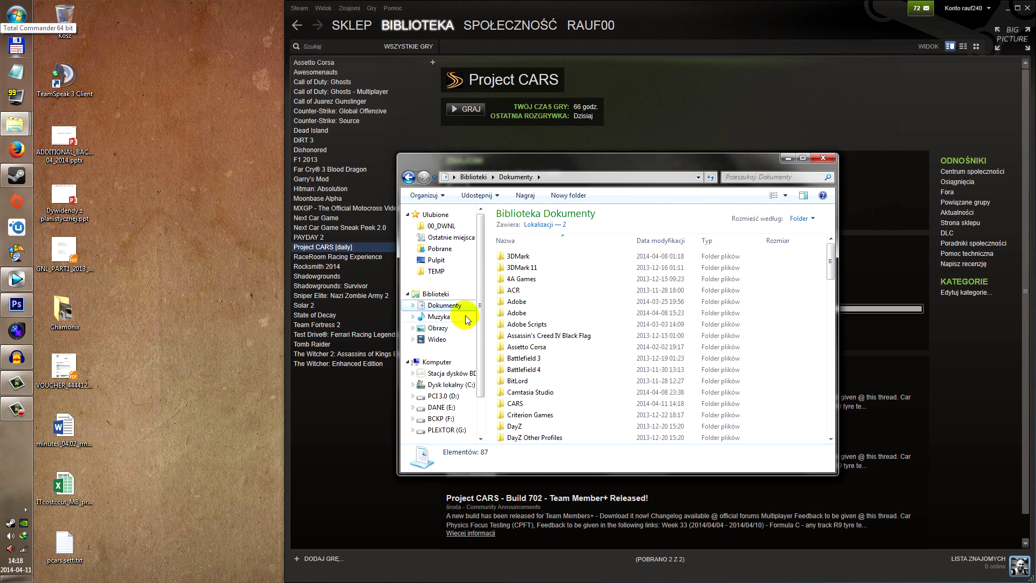
pyautogui.doubleClick(515, 404)
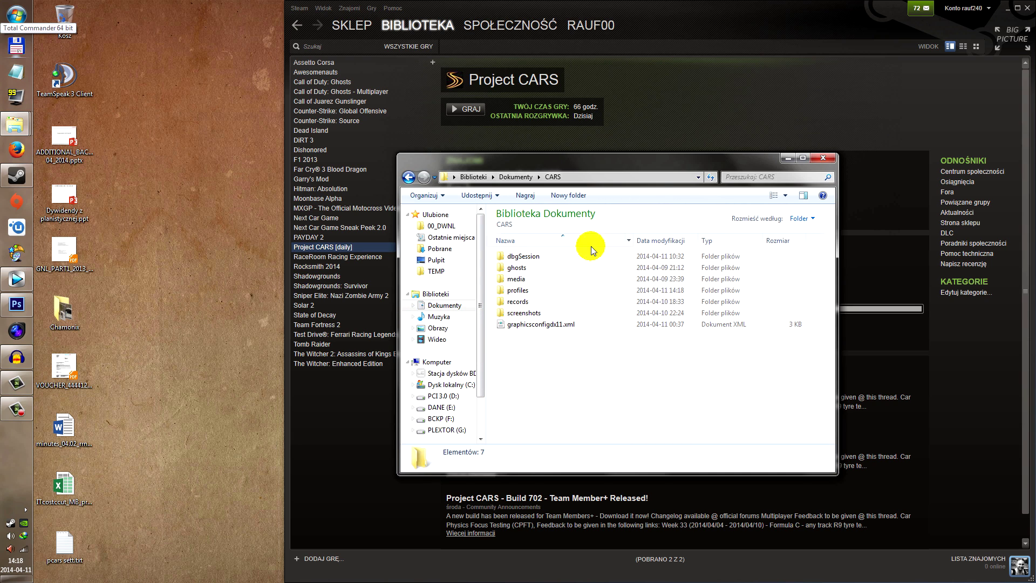
pyautogui.click(653, 179)
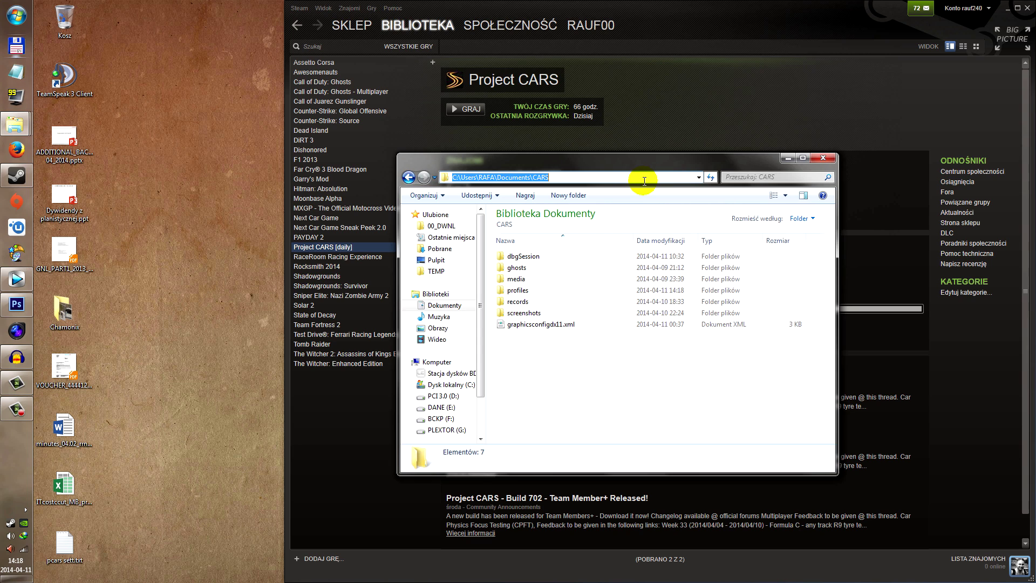
pyautogui.click(571, 383)
# - Delete the graphicsconfigdx11.xml file from the CARS folder, moving it to the recycle bin
pyautogui.click(535, 326)
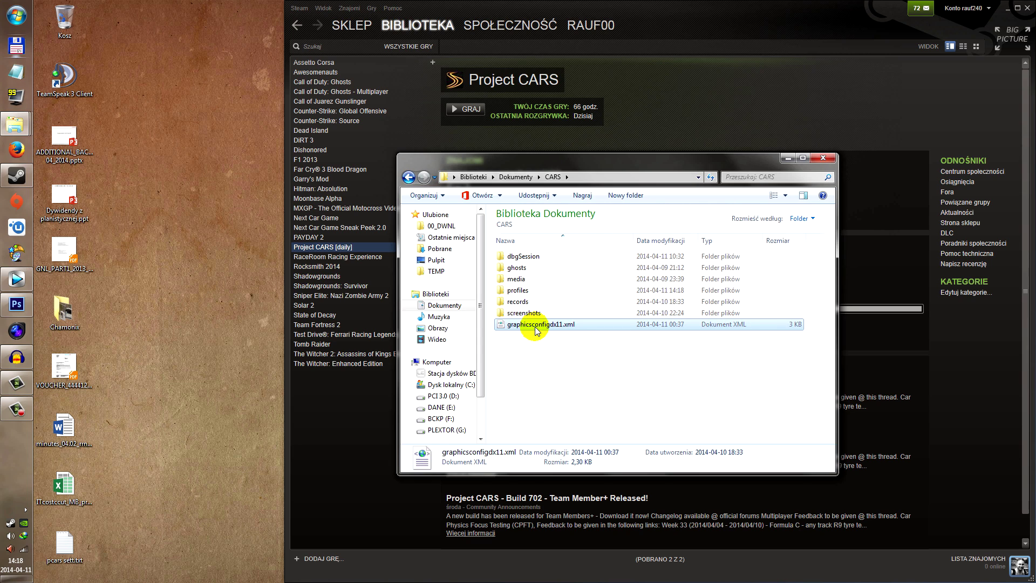
pyautogui.press('Delete')
pyautogui.moveTo(556, 227); pyautogui.dragTo(532, 350)
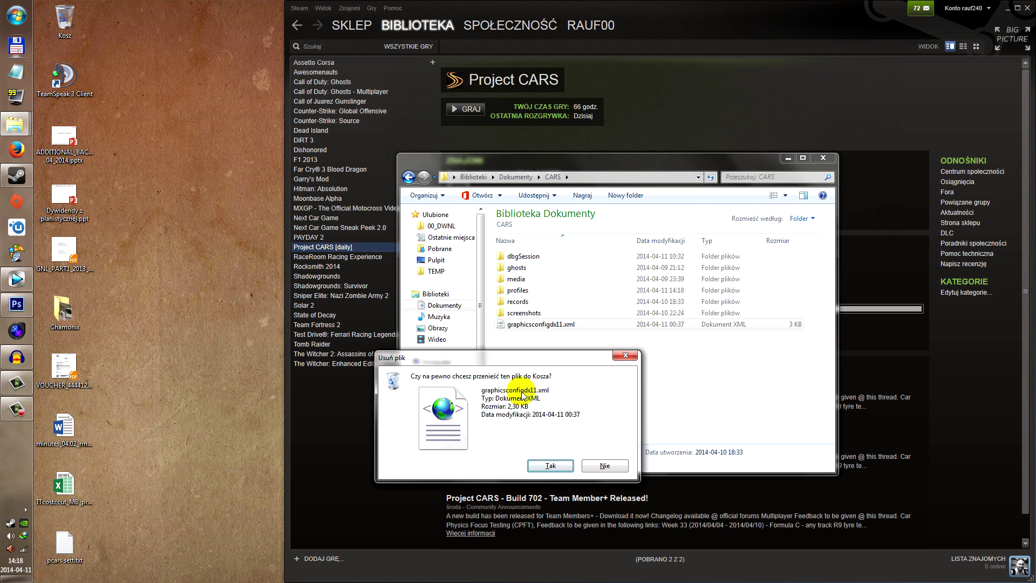
pyautogui.click(549, 465)
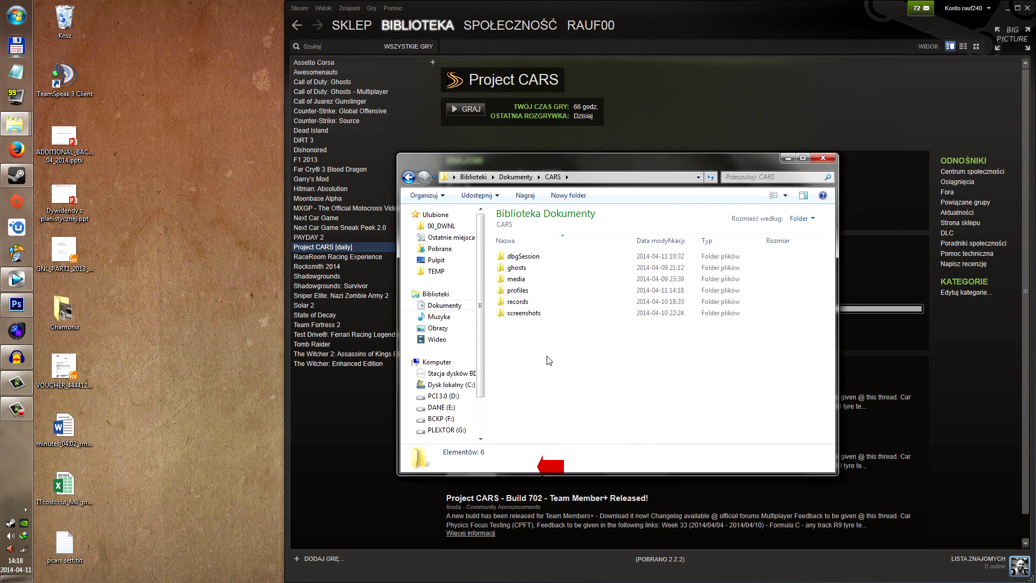
# - Delete the default.sav file from the profiles subfolder of CARS and close the file explorer window
pyautogui.click(539, 287)
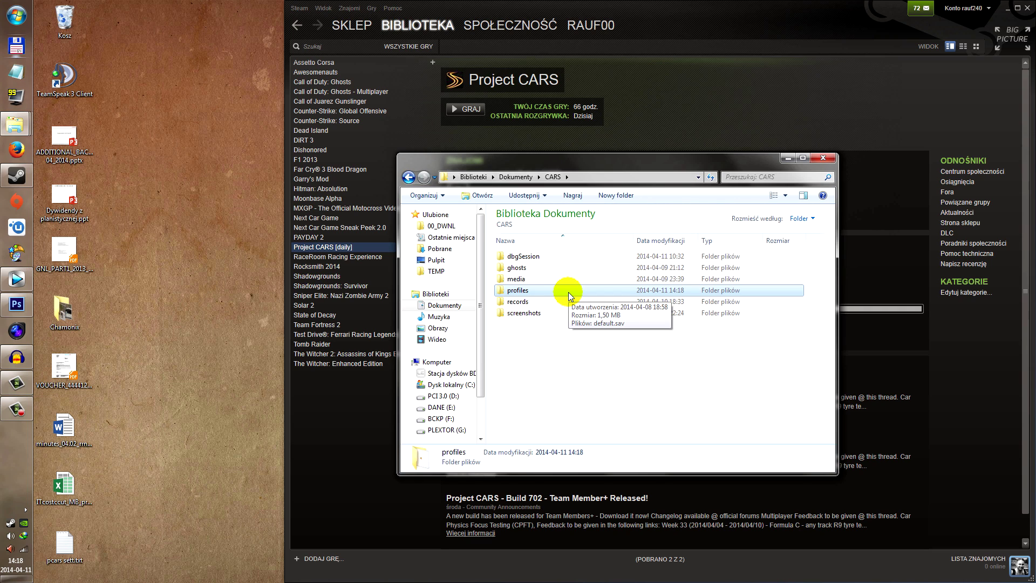
pyautogui.doubleClick(568, 292)
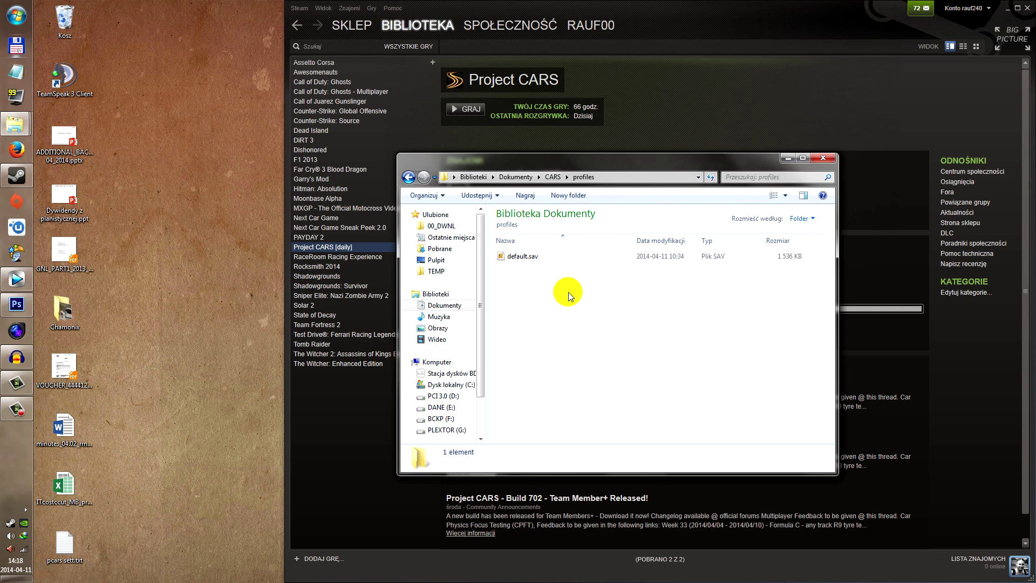
pyautogui.click(522, 257)
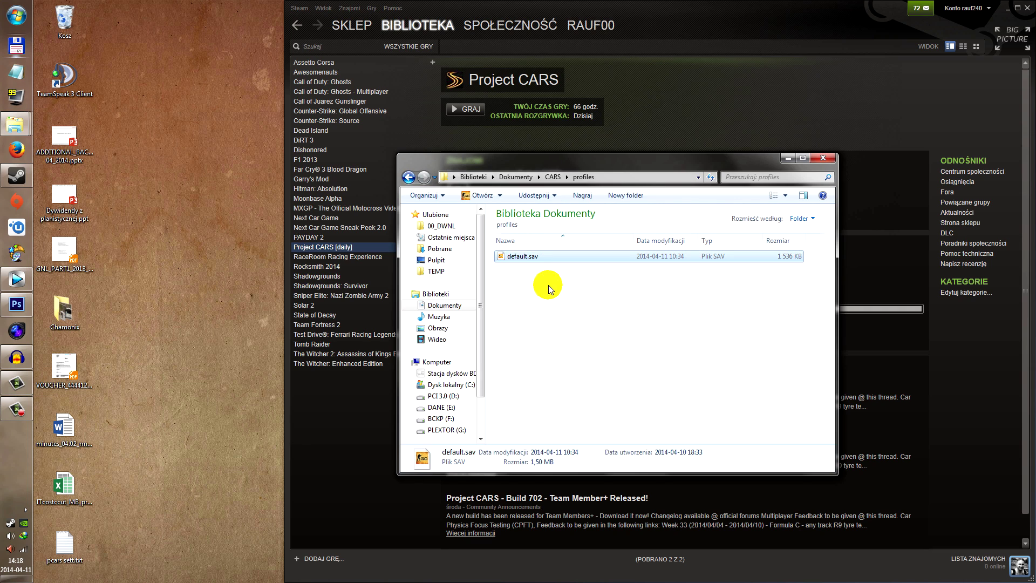
pyautogui.press('Delete')
pyautogui.click(568, 340)
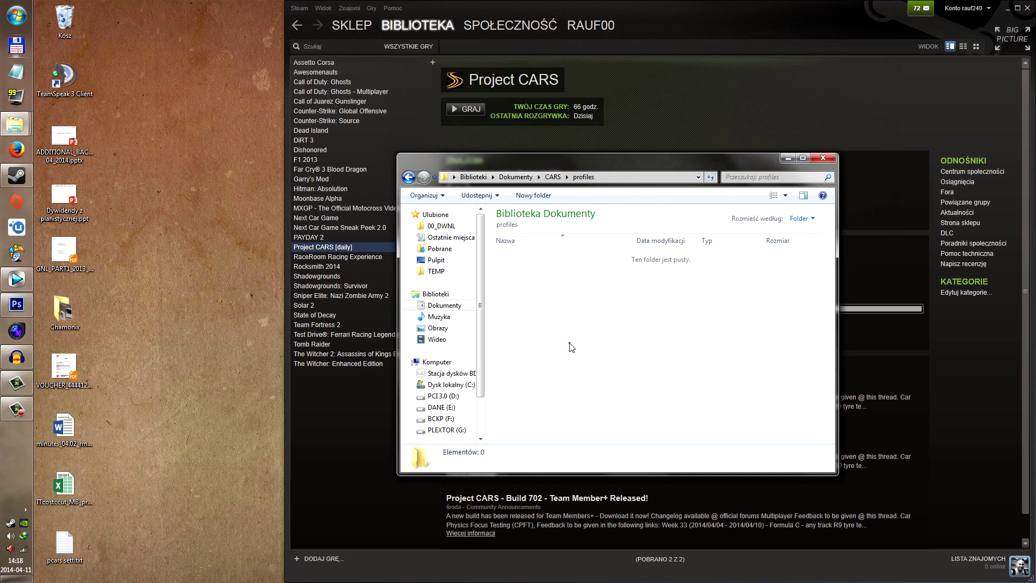
pyautogui.press('BackSpace')
pyautogui.press('BackSpace')
pyautogui.click(823, 158)
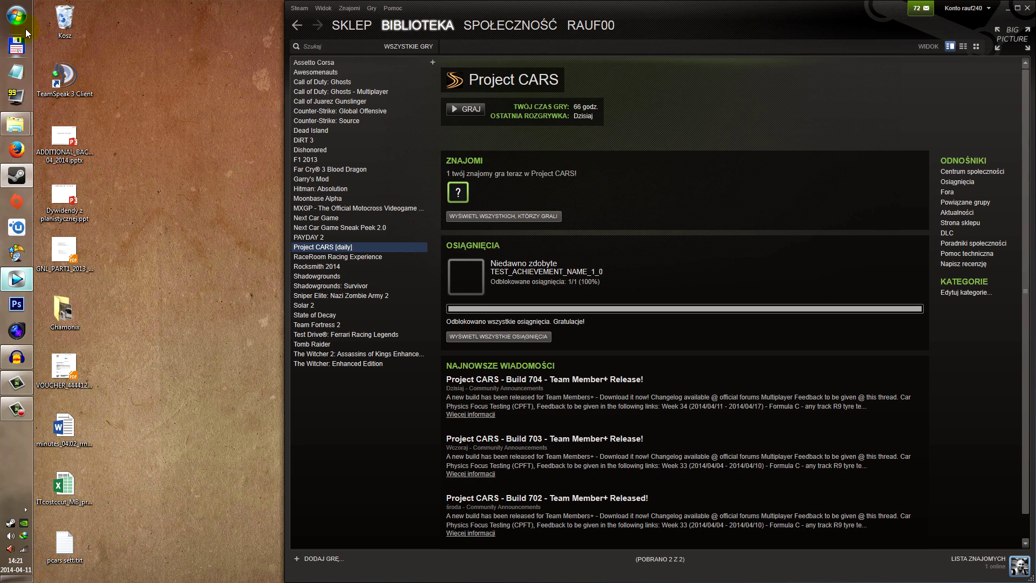
pyautogui.click(21, 21)
# - Set the launch options in the Project CARS properties to -skipcrowds, replacing the existing option, and close the properties
pyautogui.moveTo(191, 520)
pyautogui.rightClick(352, 248)
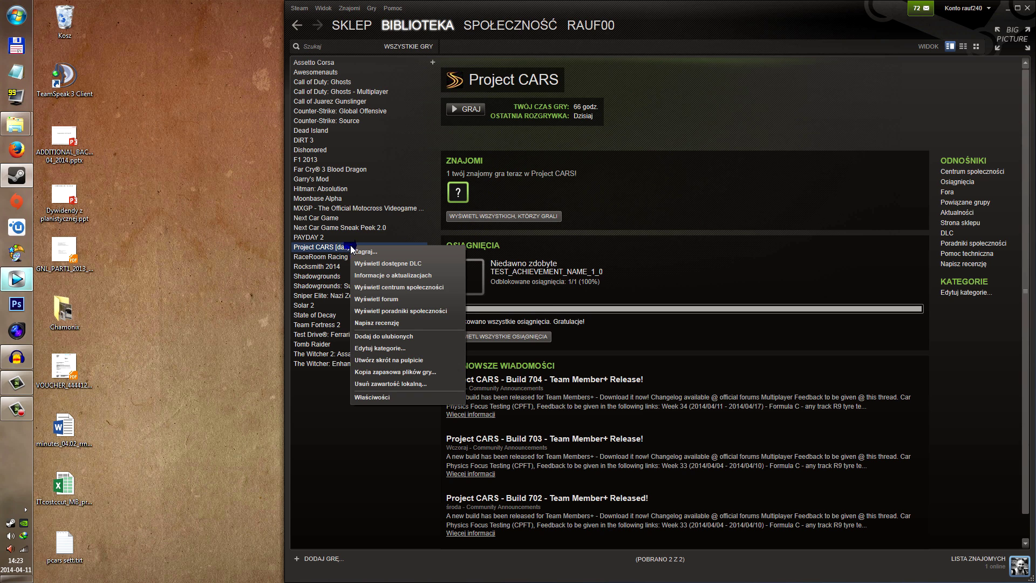
pyautogui.click(405, 396)
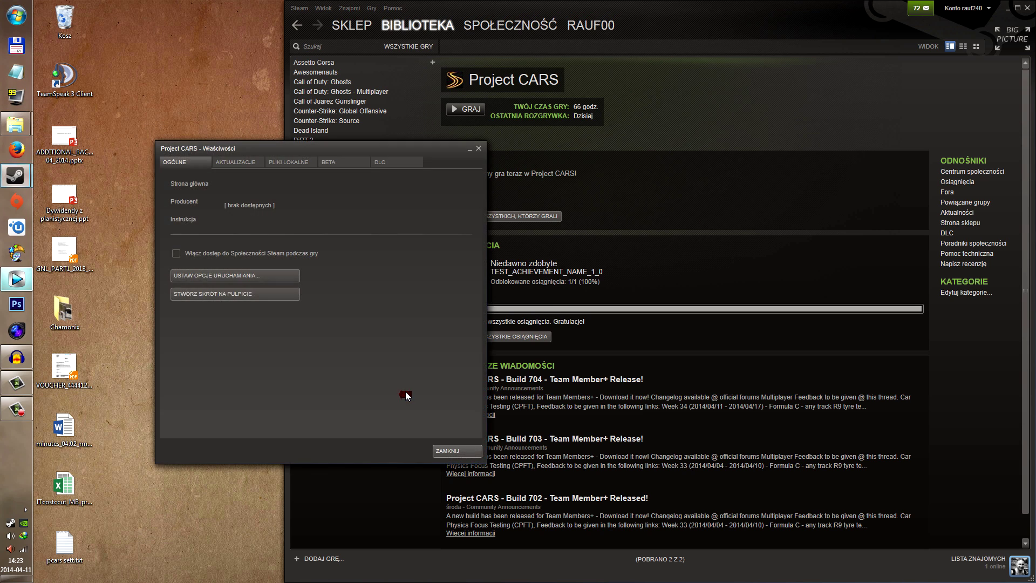
pyautogui.click(241, 274)
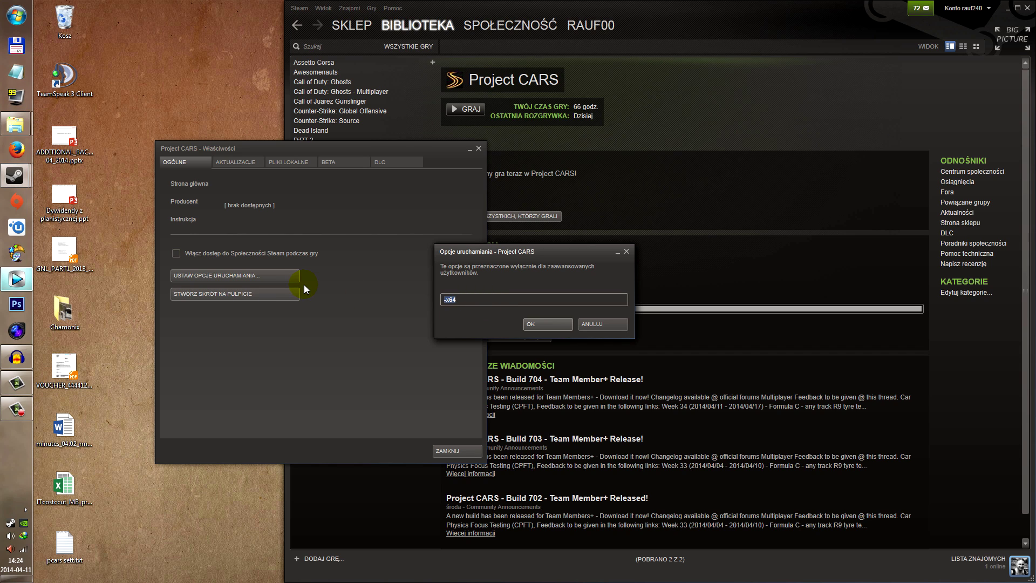
pyautogui.press('BackSpace')
pyautogui.write('-skipcrowds')
pyautogui.click(540, 326)
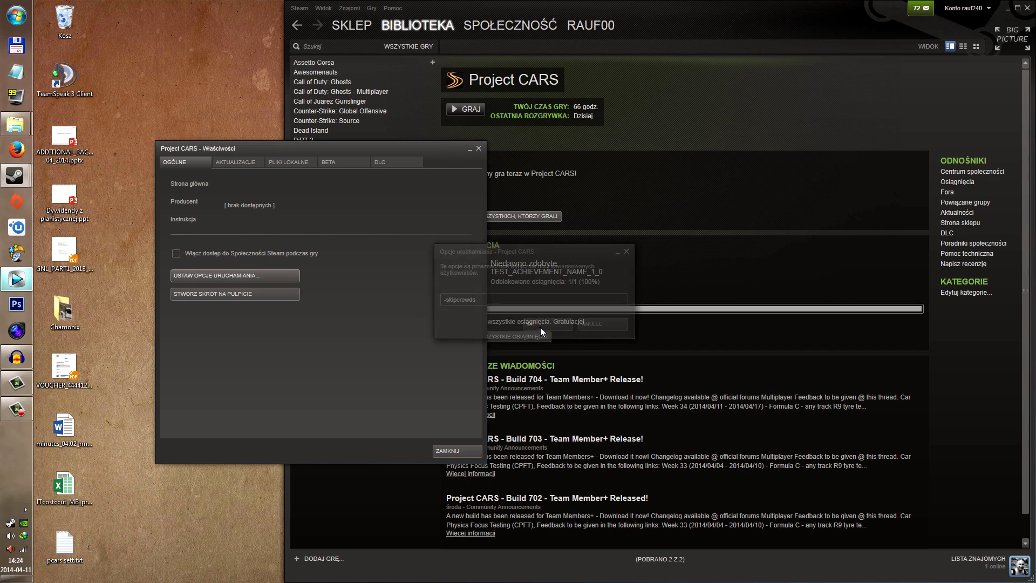
pyautogui.click(456, 451)
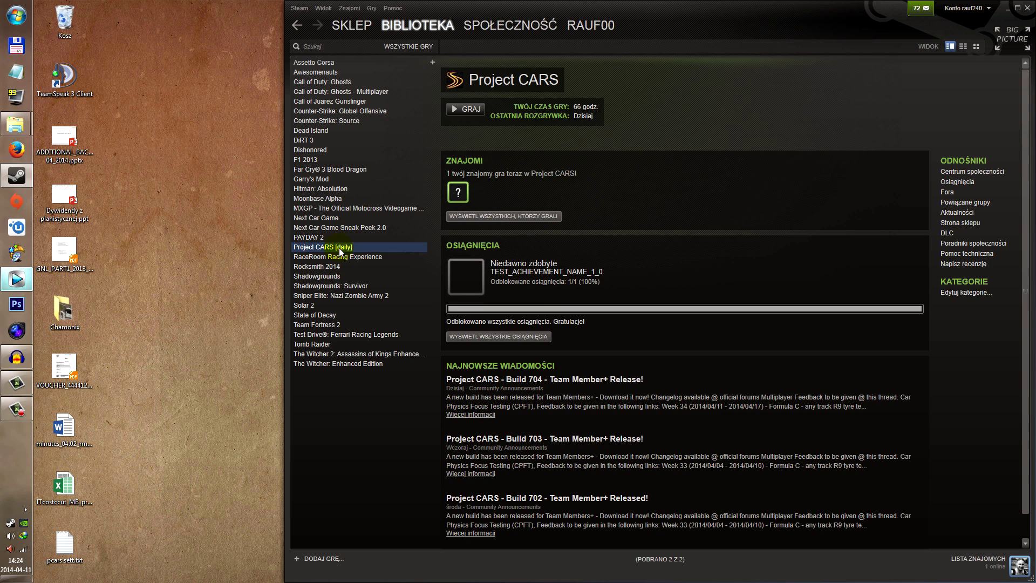
# - Try an integrity check of the local game files from the Project CARS properties
pyautogui.rightClick(341, 248)
pyautogui.click(377, 394)
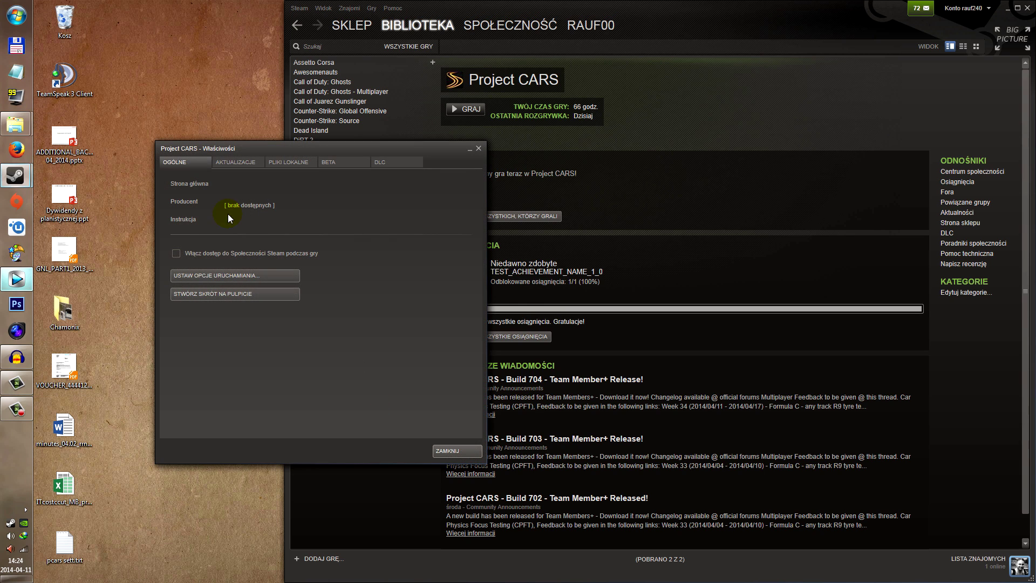
pyautogui.click(291, 163)
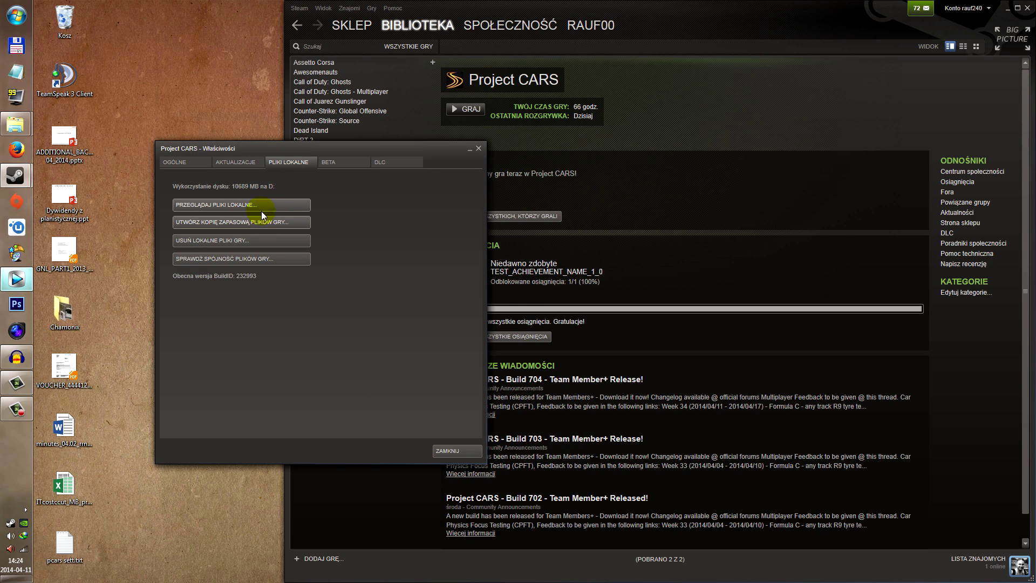
pyautogui.click(244, 259)
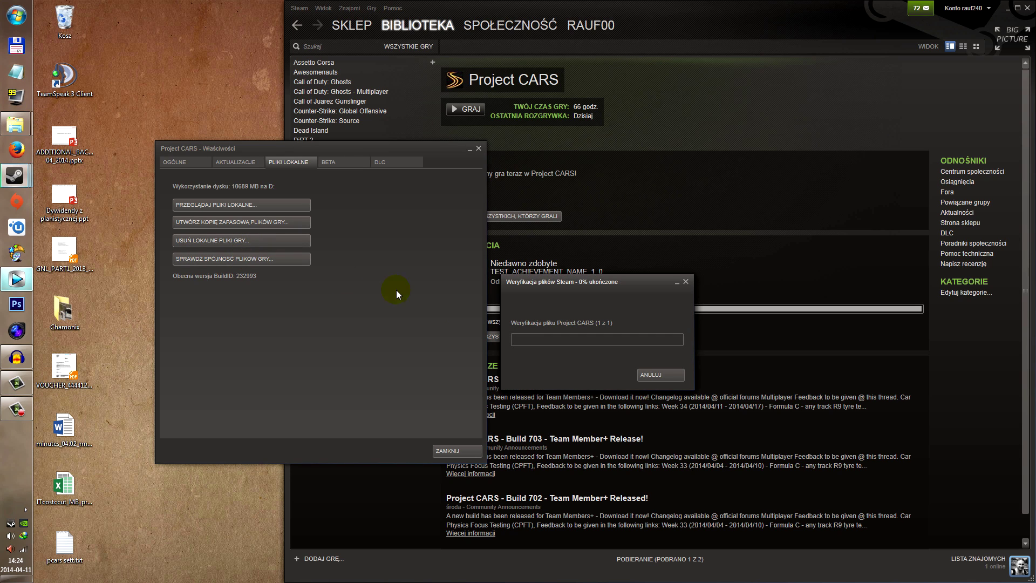
pyautogui.click(653, 374)
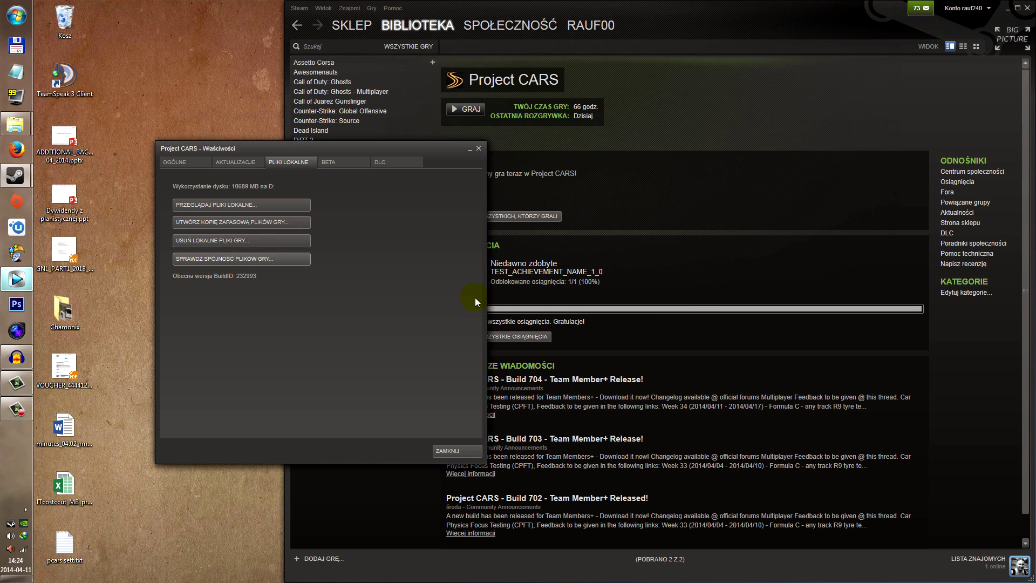
# - Review the available beta builds for Project CARS without changing the selection, and close the properties
pyautogui.click(363, 172)
pyautogui.click(317, 200)
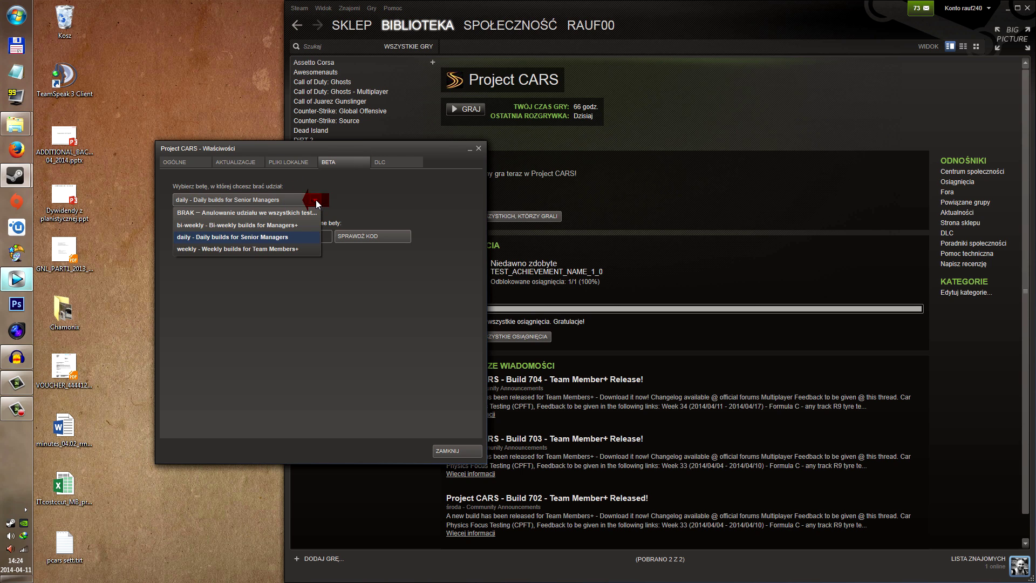
pyautogui.click(315, 200)
pyautogui.click(449, 452)
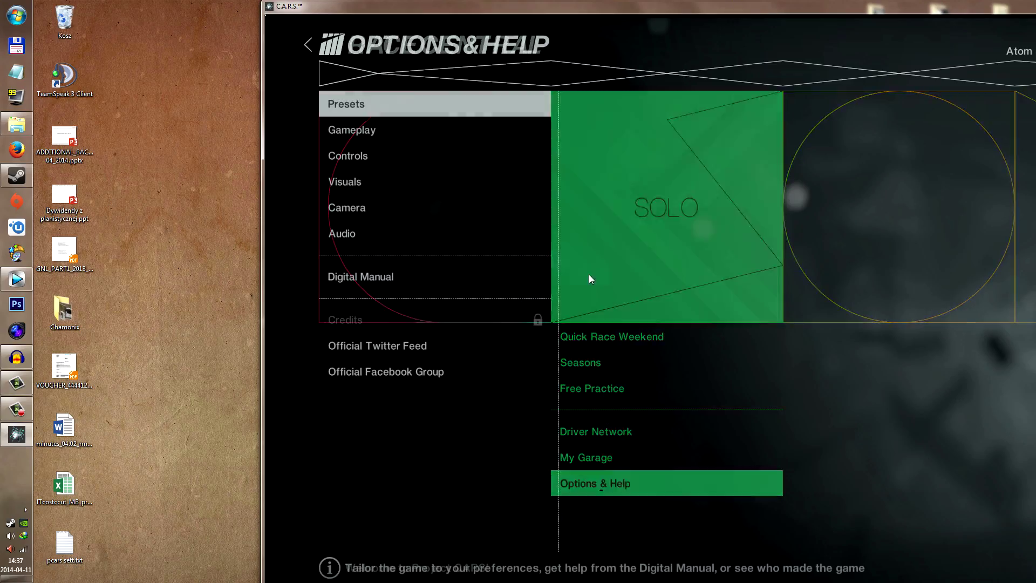
# - Open the Visuals settings of Project CARS
pyautogui.click(432, 183)
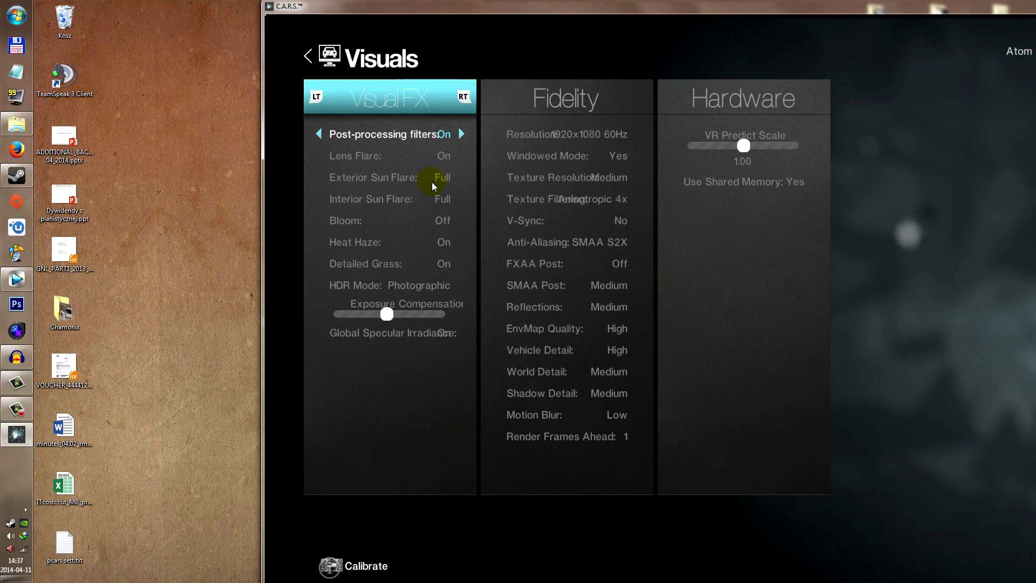
# - Try other Resolution, Windowed Mode and Texture Resolution options in the Fidelity group, returning to 1920x1080 60Hz, Yes and Medium
pyautogui.click(639, 133)
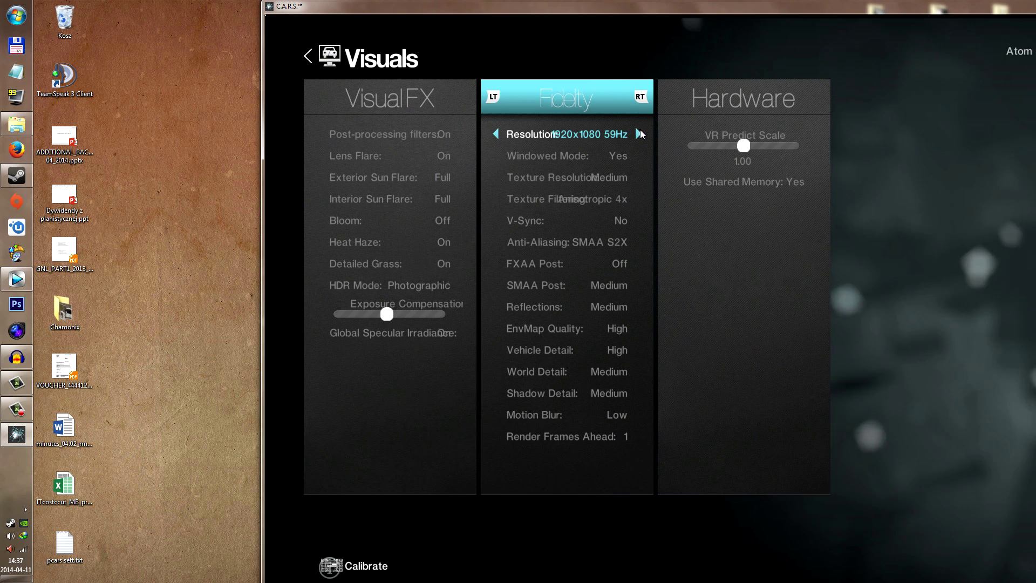
pyautogui.click(640, 133)
pyautogui.click(639, 156)
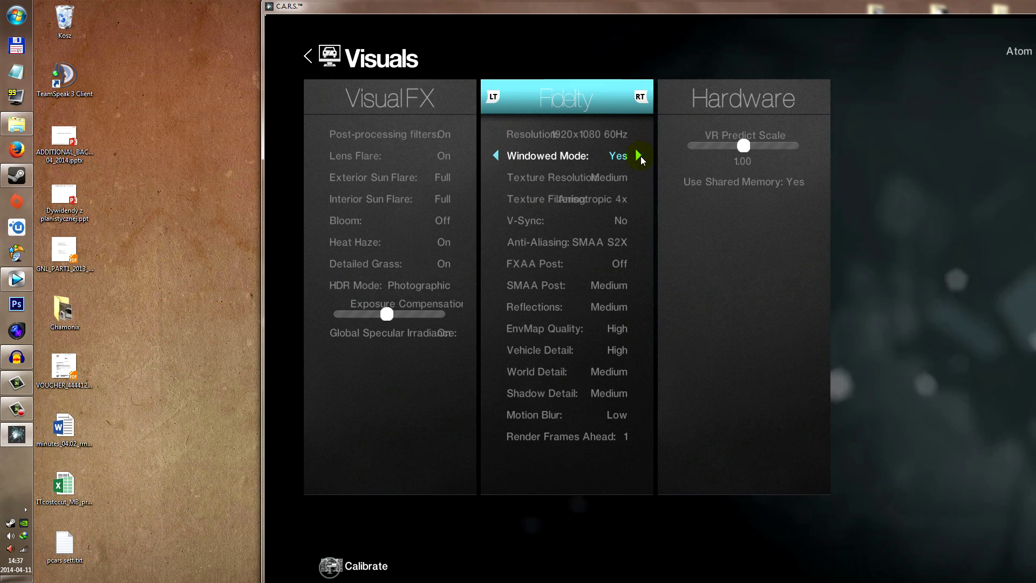
pyautogui.click(639, 177)
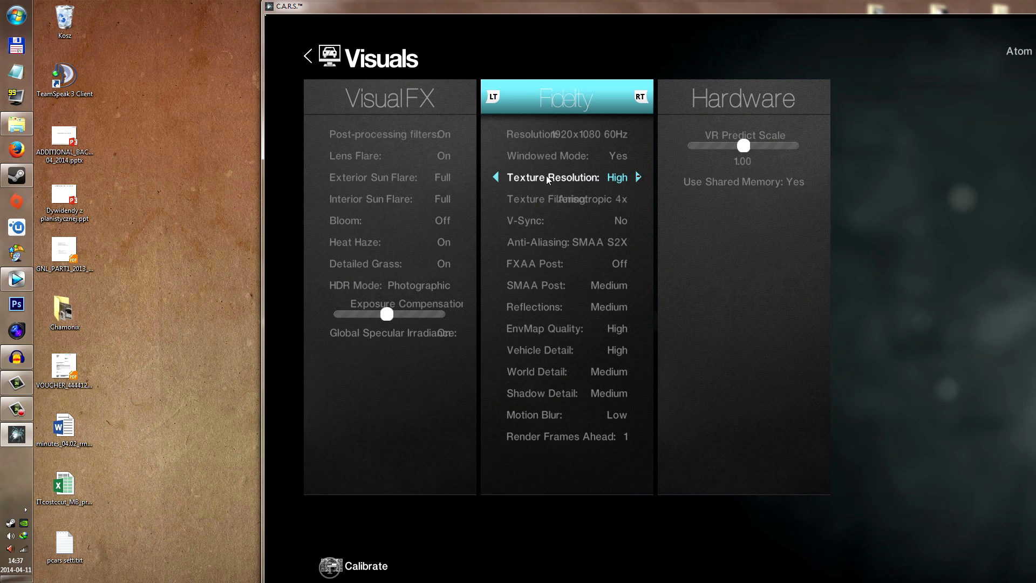
pyautogui.click(495, 177)
# - Try other Texture Filtering and V-Sync options, returning to Anisotropic 4x and No
pyautogui.click(639, 199)
pyautogui.click(640, 200)
pyautogui.click(495, 199)
pyautogui.click(495, 199)
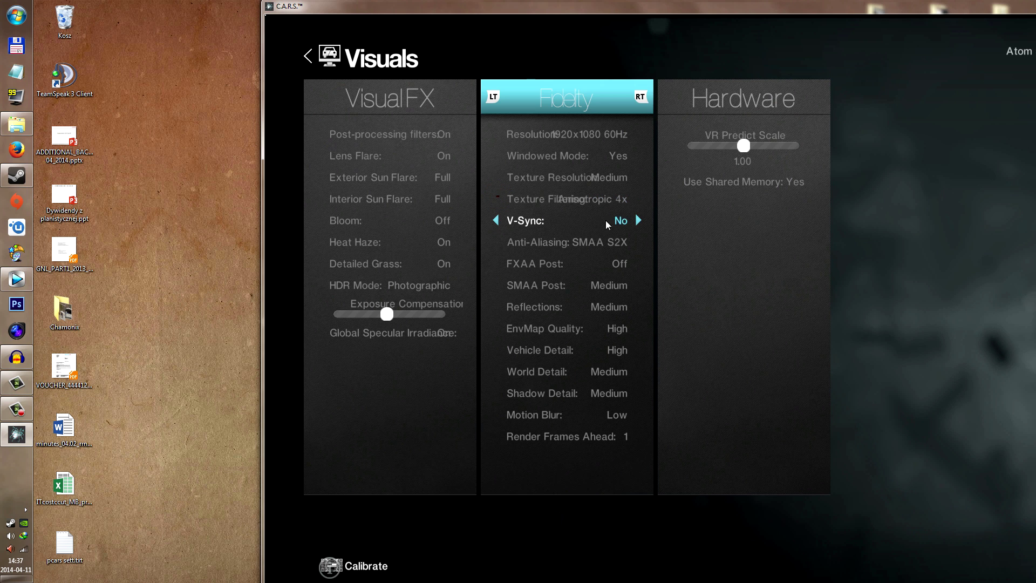
pyautogui.click(639, 219)
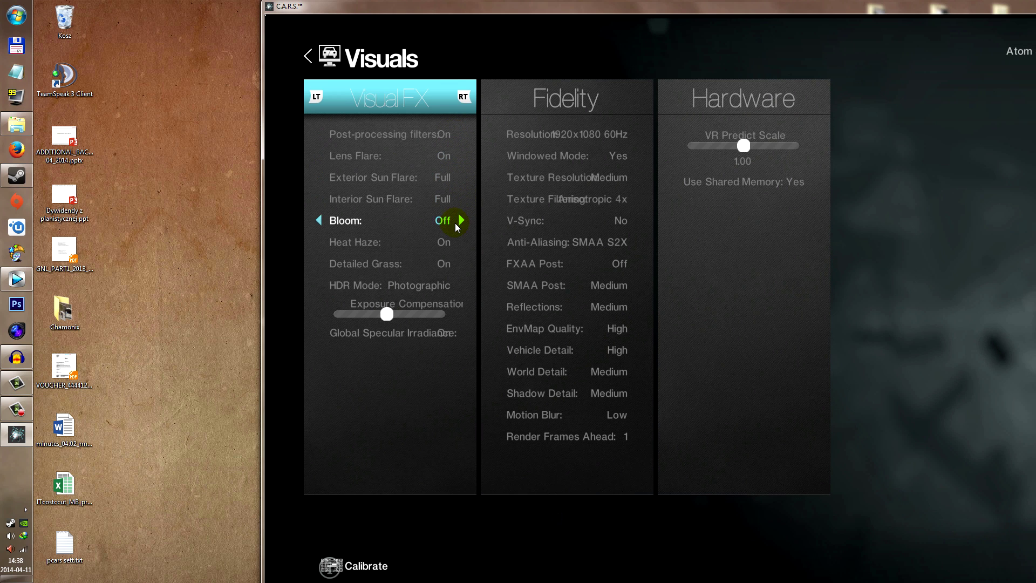
# - Turn off Heat Haze and Detailed Grass in the Visual FX group, and toggle Use Shared Memory back to Yes
pyautogui.click(460, 241)
pyautogui.click(461, 265)
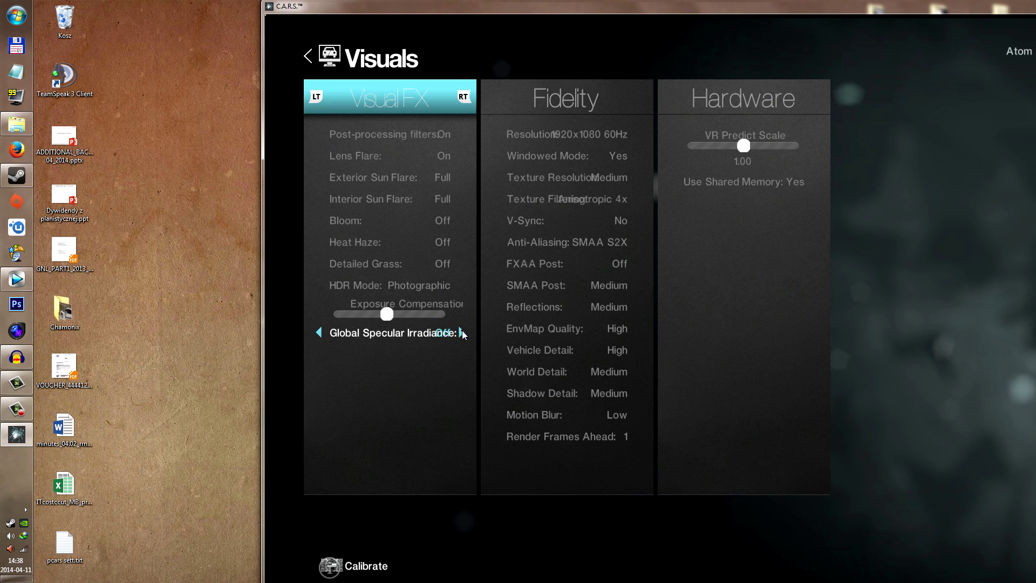
pyautogui.click(813, 182)
pyautogui.click(813, 182)
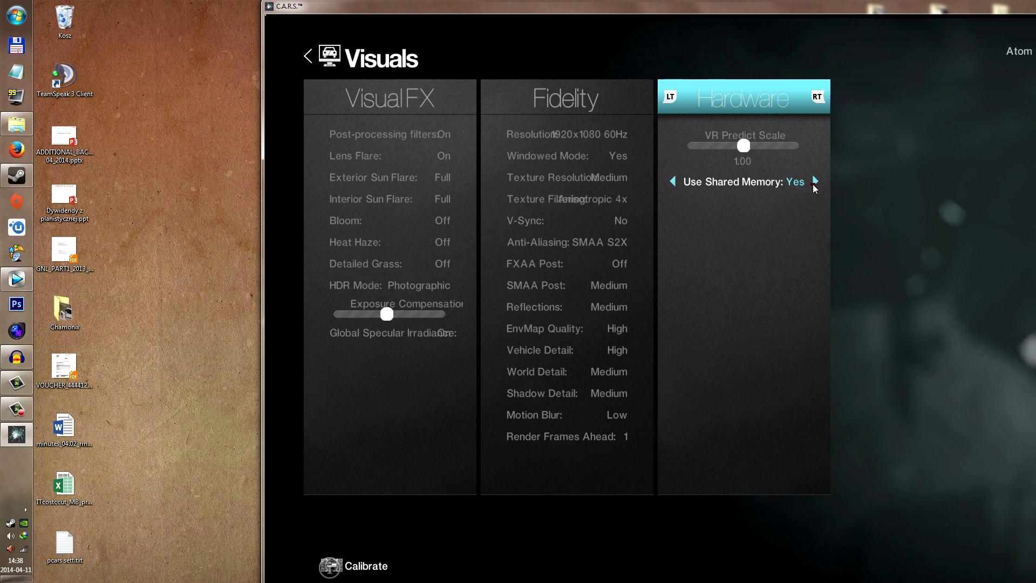
# - Leave the Visuals settings and save the changes
pyautogui.click(304, 56)
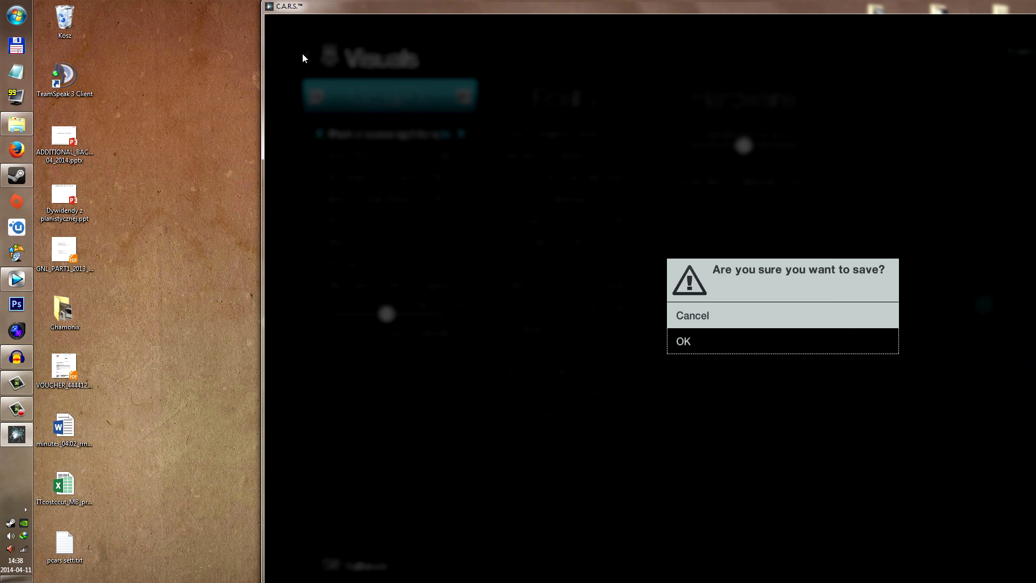
pyautogui.click(701, 341)
pyautogui.click(710, 312)
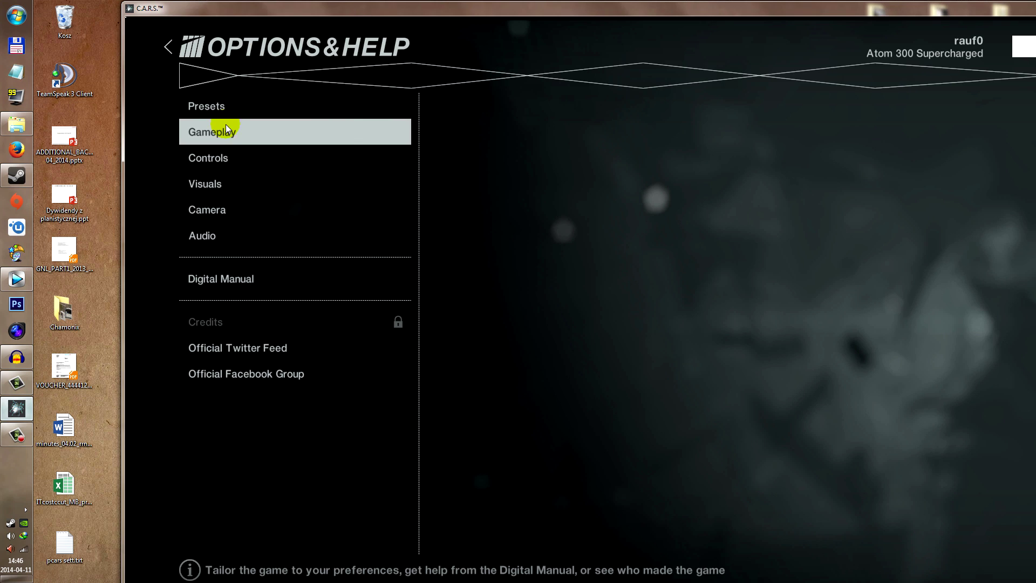
# - Cycle through the Handling Model options in the Gameplay settings' Vehicle Authenticity group, and leave the screen through the save prompt
pyautogui.click(226, 127)
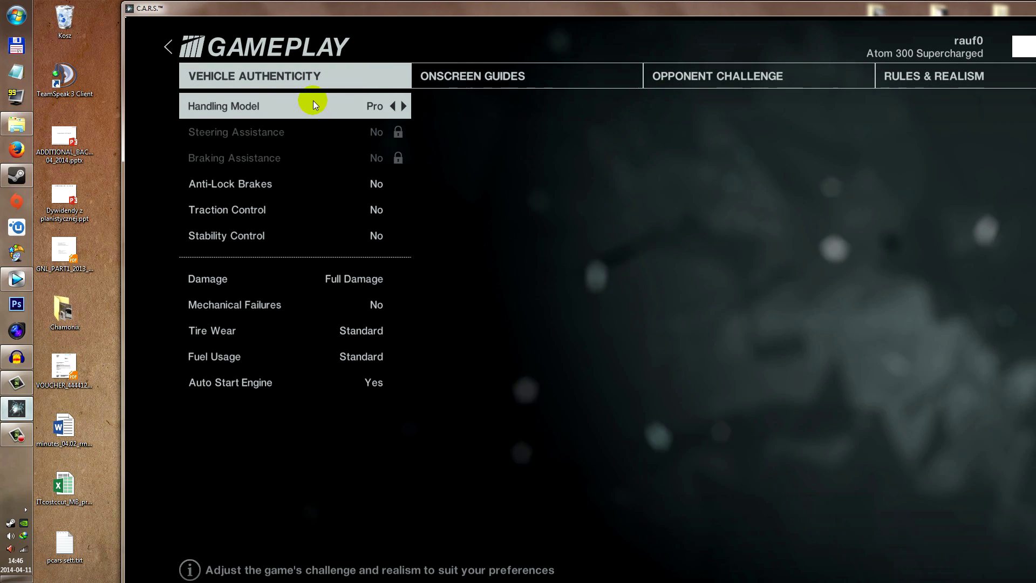
pyautogui.click(404, 104)
pyautogui.click(404, 103)
pyautogui.click(405, 103)
pyautogui.click(405, 104)
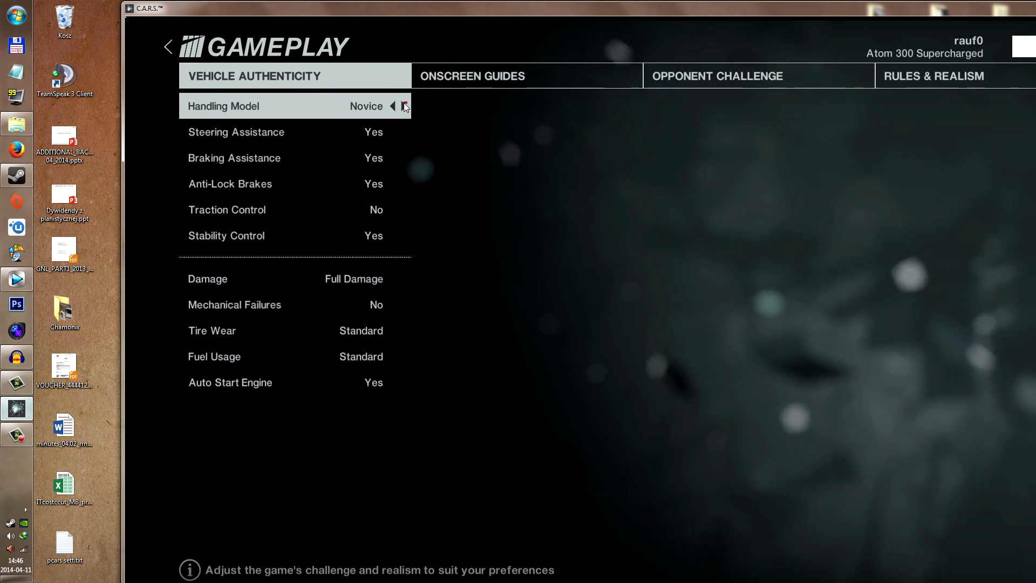
pyautogui.click(168, 47)
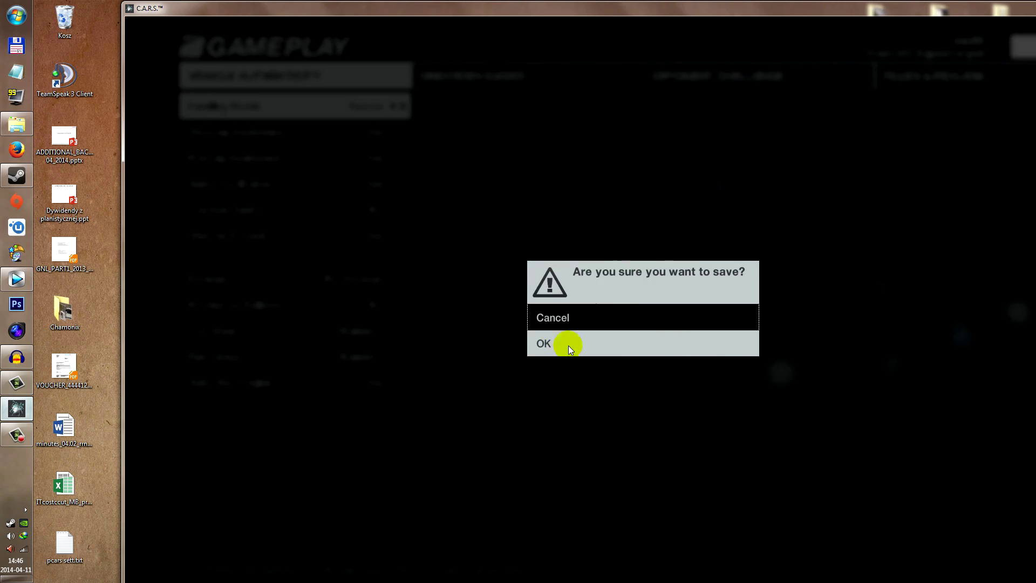
pyautogui.click(540, 318)
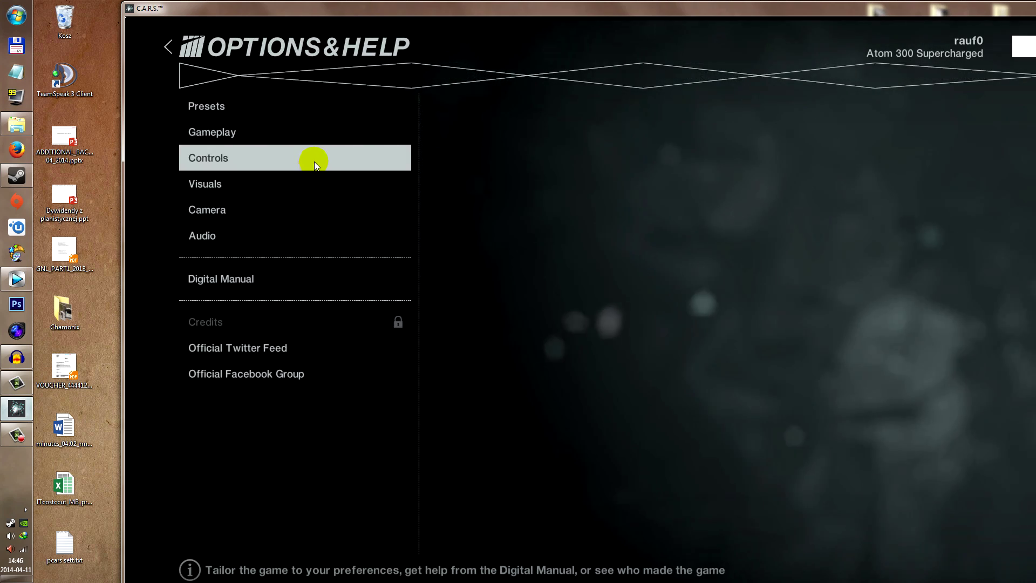
# - Browse the controller presets in the Controls configuration and choose Fanatec CSR - Separate Pedals
pyautogui.click(313, 161)
pyautogui.click(317, 103)
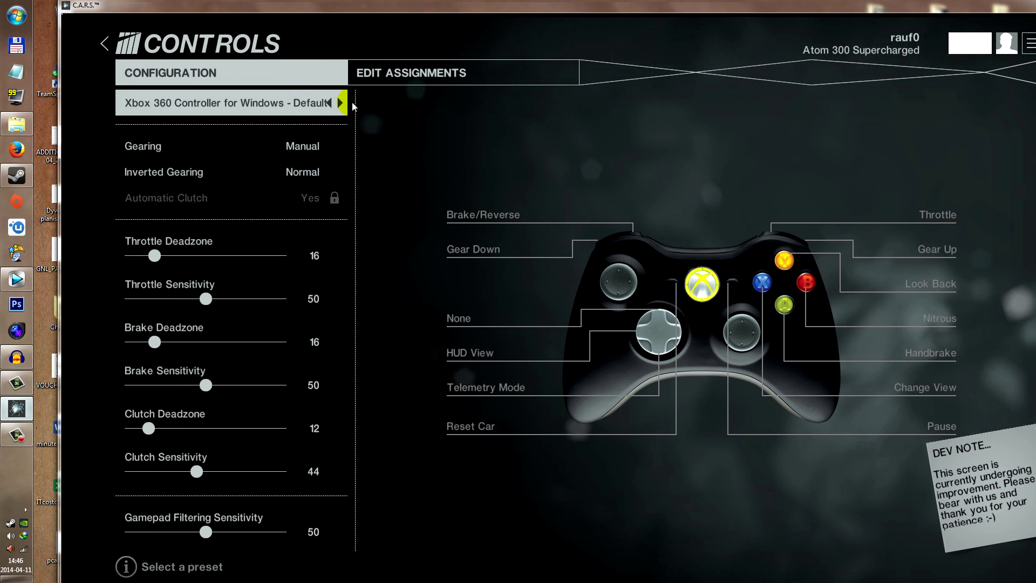
pyautogui.click(340, 103)
pyautogui.click(340, 103)
pyautogui.click(340, 103)
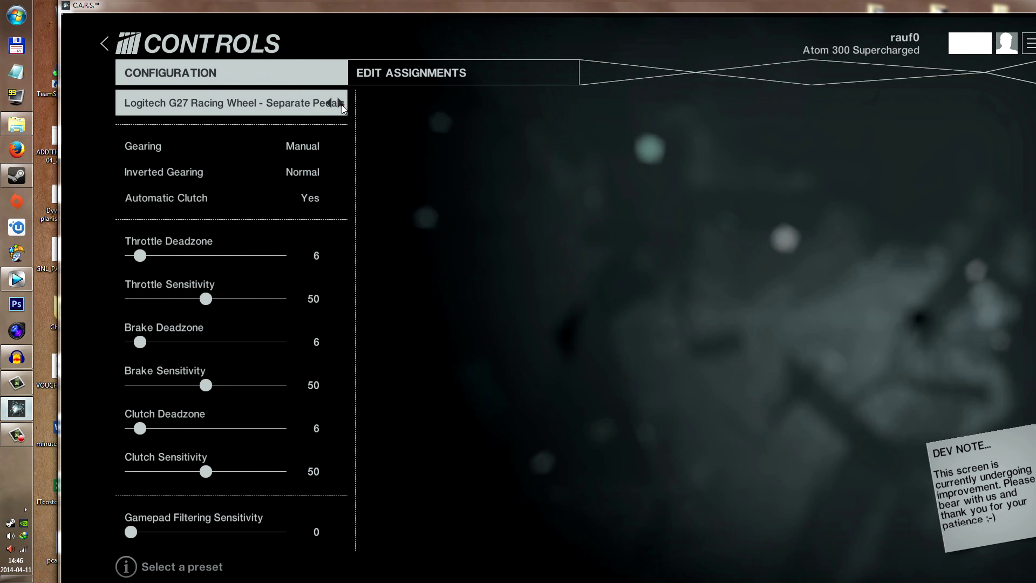
pyautogui.click(341, 103)
pyautogui.click(340, 103)
pyautogui.click(341, 103)
pyautogui.click(341, 103)
pyautogui.click(341, 104)
pyautogui.click(341, 103)
pyautogui.click(341, 104)
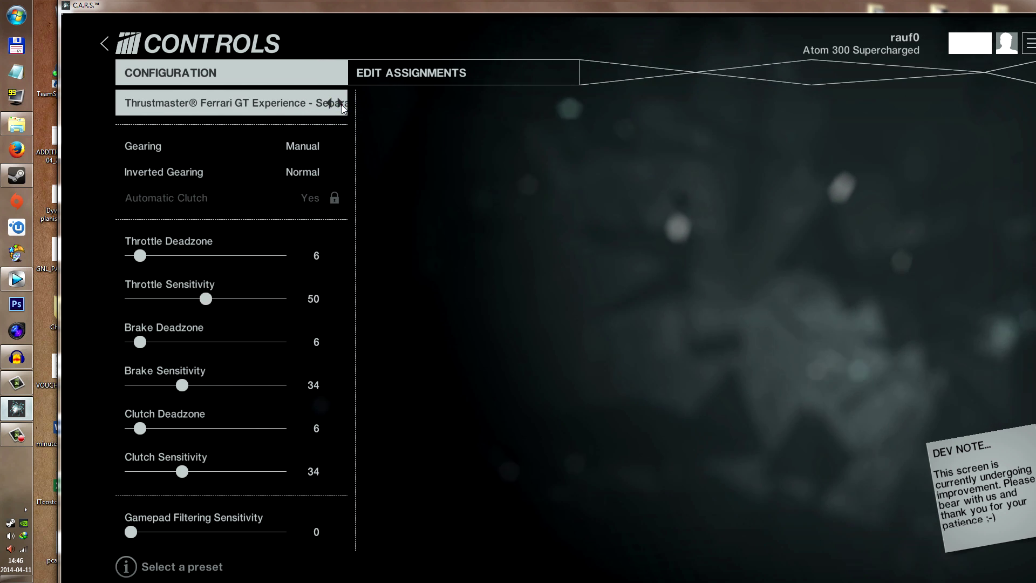
pyautogui.click(341, 104)
pyautogui.click(341, 104)
pyautogui.click(341, 105)
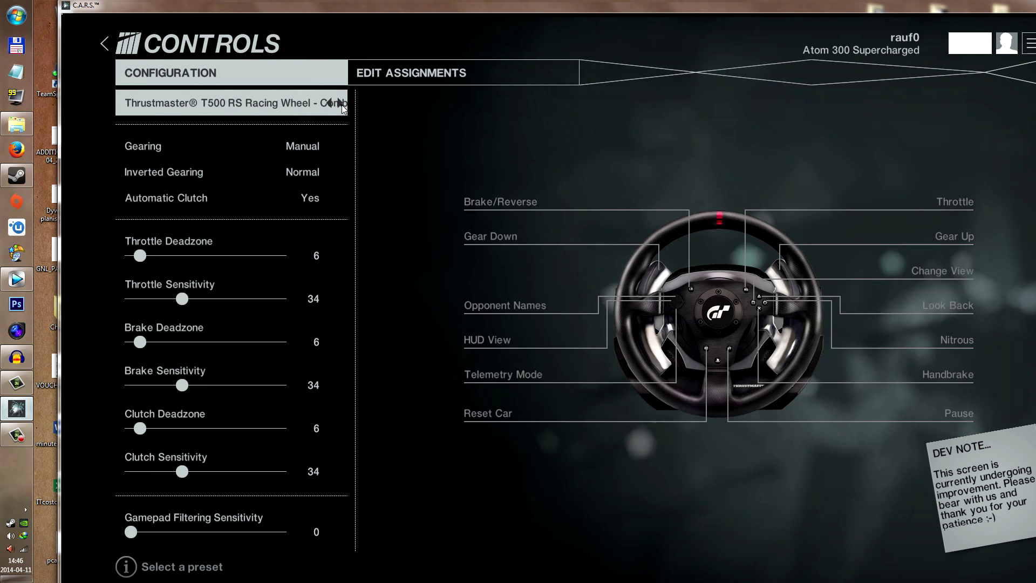
pyautogui.click(341, 104)
pyautogui.click(342, 105)
pyautogui.click(341, 105)
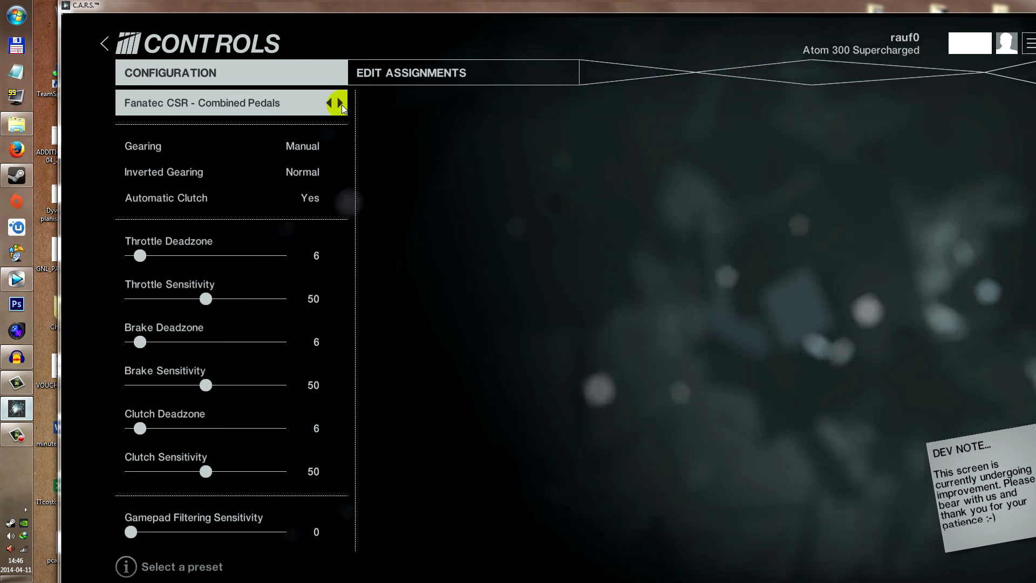
pyautogui.click(327, 103)
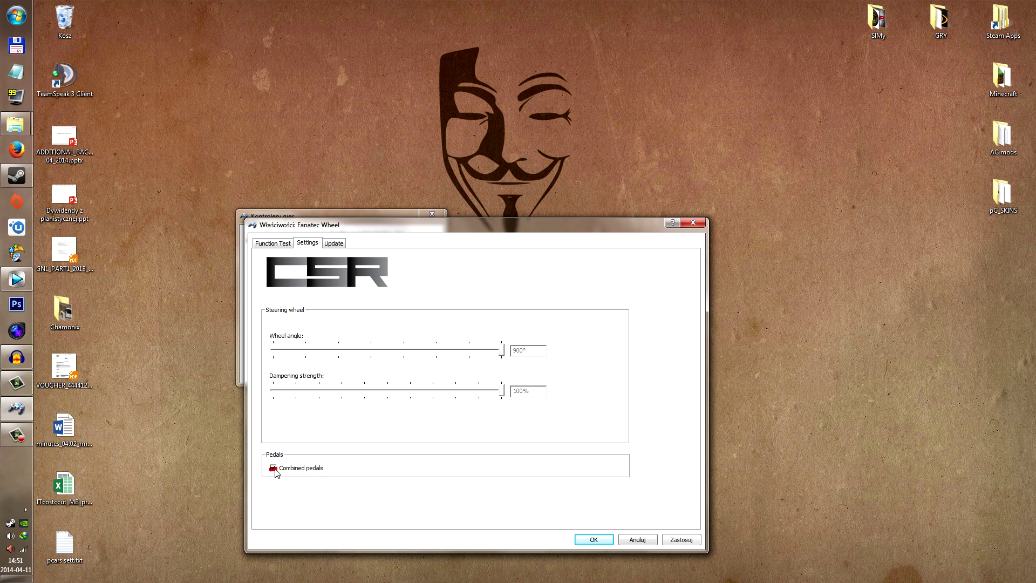
# - Apply the Combined pedals option in the Fanatec Wheel properties and check the pedals in the function test
pyautogui.click(683, 540)
pyautogui.click(593, 539)
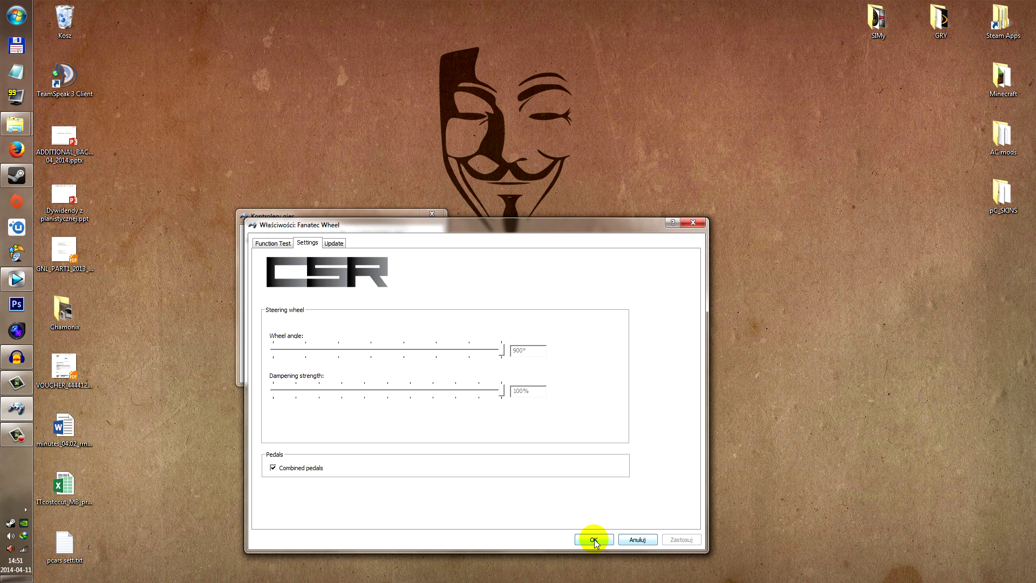
pyautogui.click(281, 243)
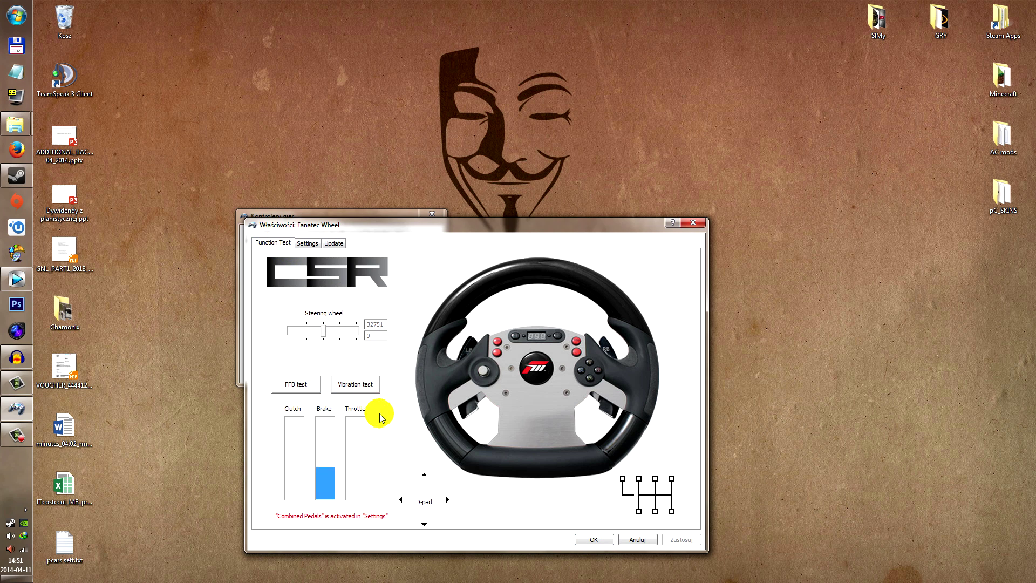
# - Turn off Combined pedals in the Fanatec Wheel settings, apply the change and return to the function test
pyautogui.click(306, 243)
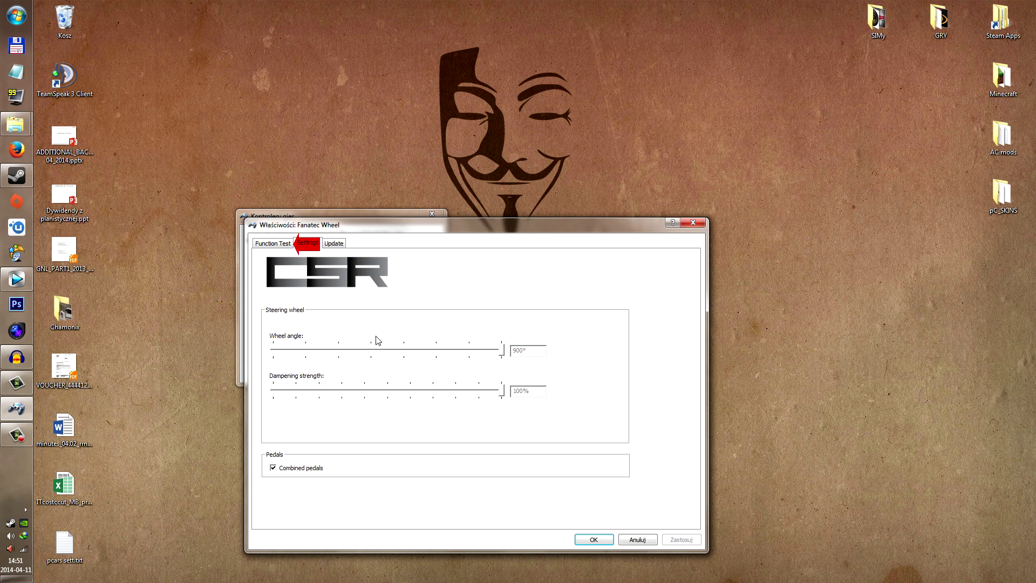
pyautogui.click(273, 467)
pyautogui.click(681, 540)
pyautogui.click(273, 242)
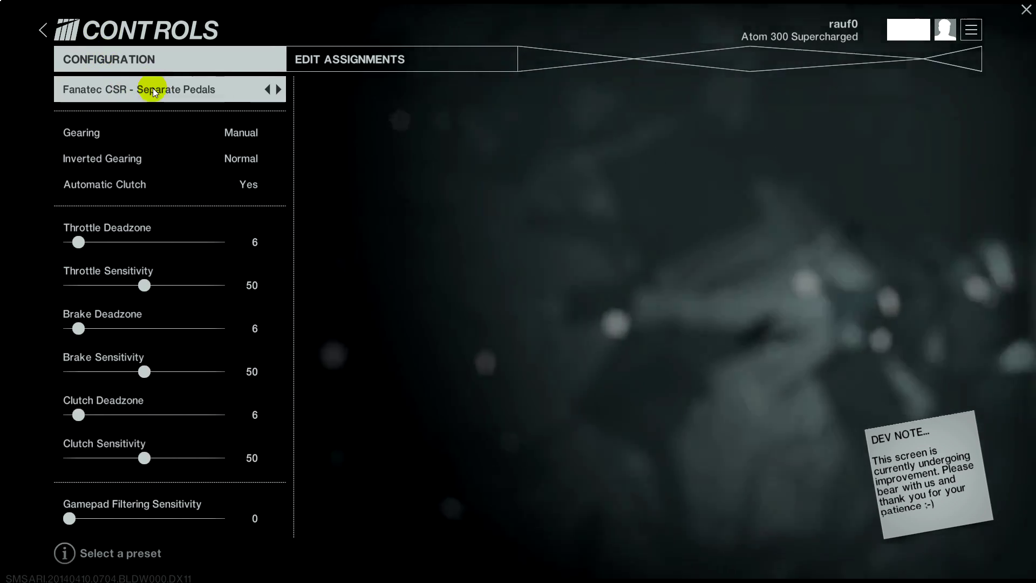
# - Calibrate the steering wheel at full lock and at 90°, save the calibration and leave the Controls settings
pyautogui.scroll(-10, 108, 264)
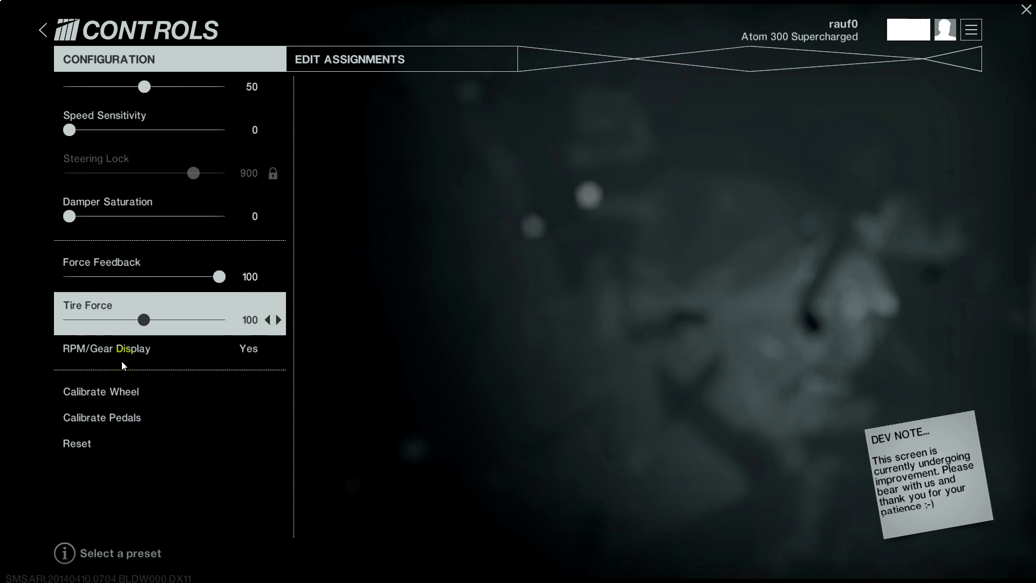
pyautogui.click(121, 367)
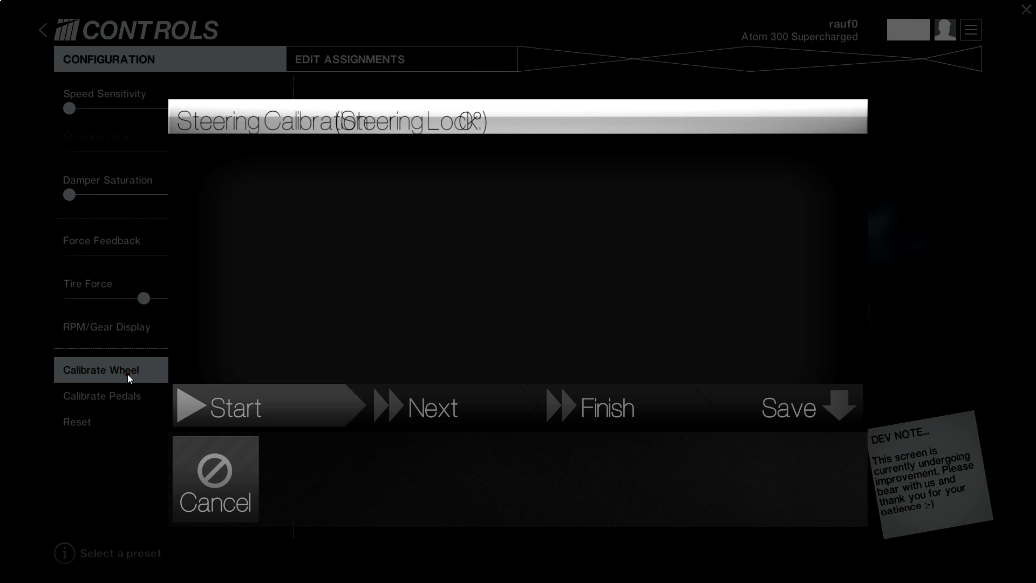
pyautogui.click(267, 400)
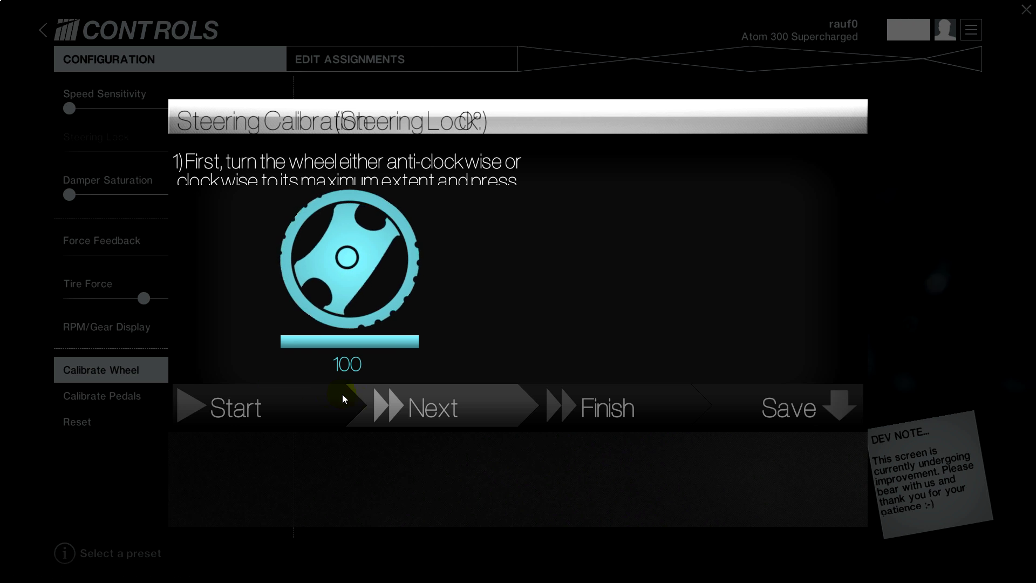
pyautogui.click(412, 415)
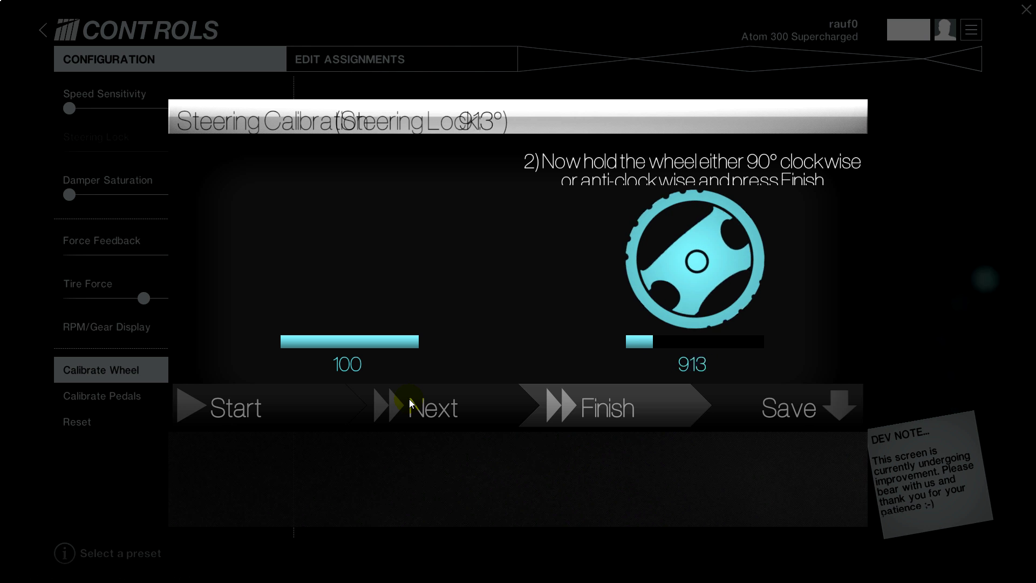
pyautogui.click(571, 408)
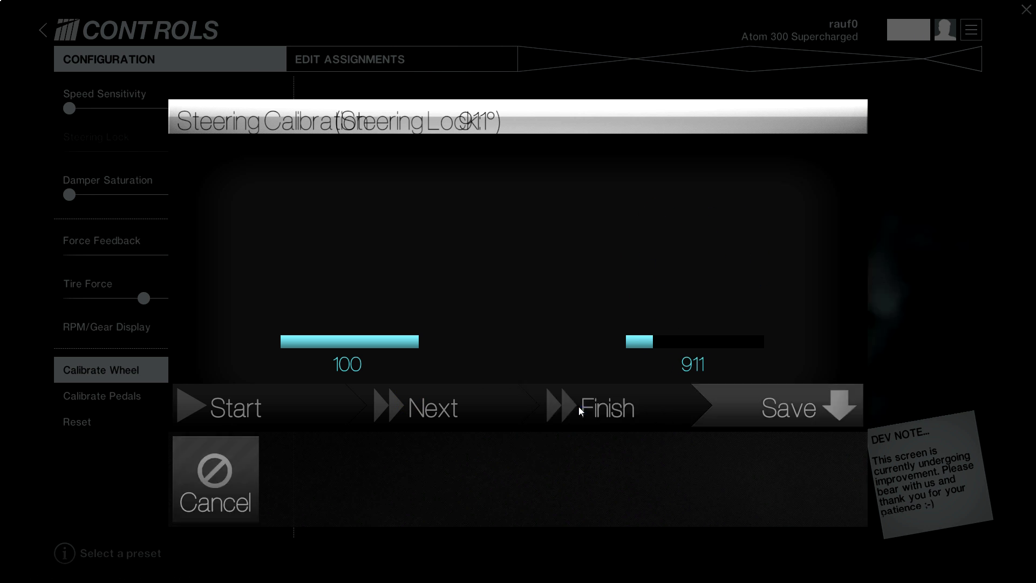
pyautogui.click(762, 407)
pyautogui.click(493, 324)
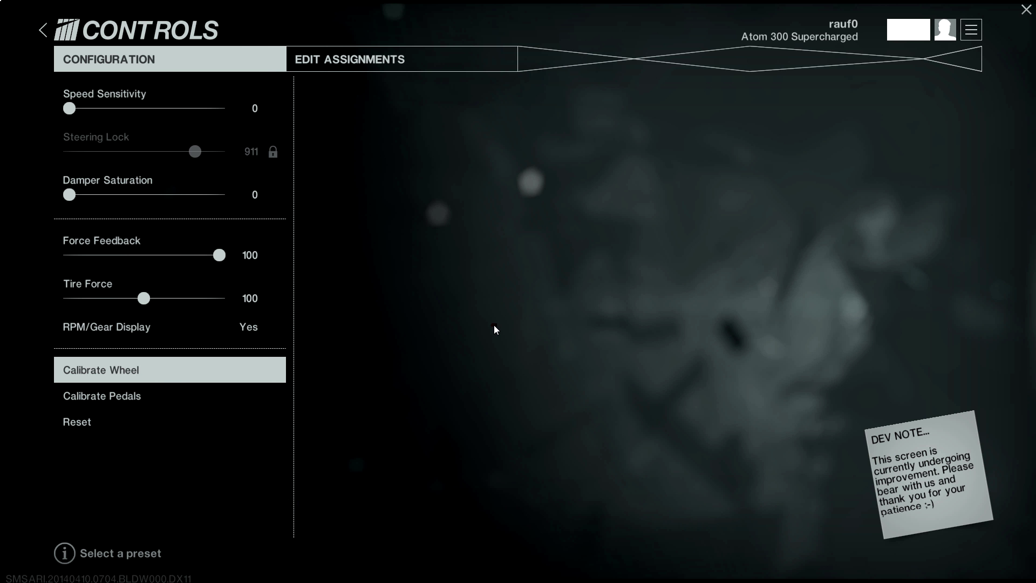
pyautogui.press('Escape')
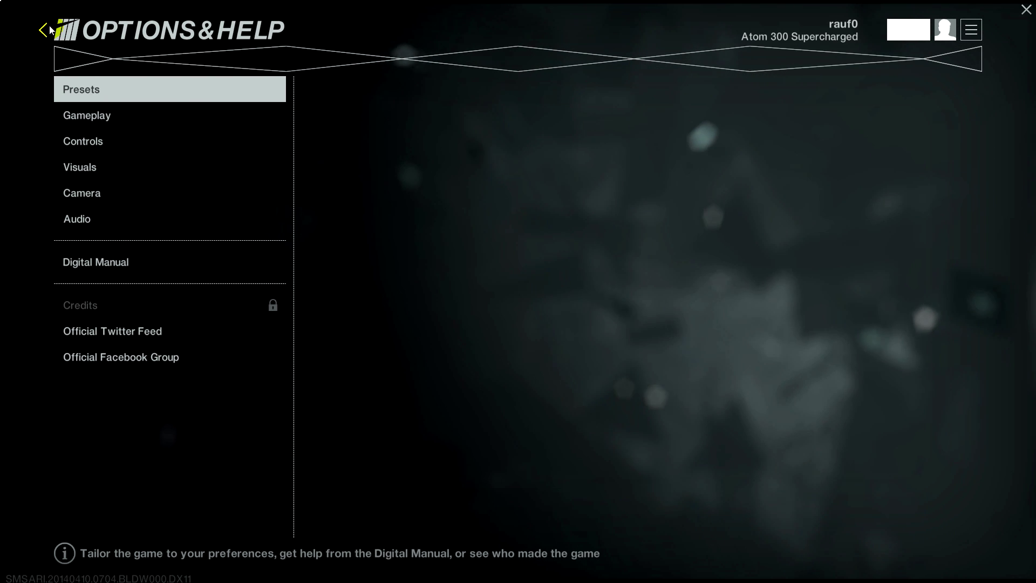
# - Reopen the Controls configuration, calibrate the pedals and save the calibration
pyautogui.click(104, 139)
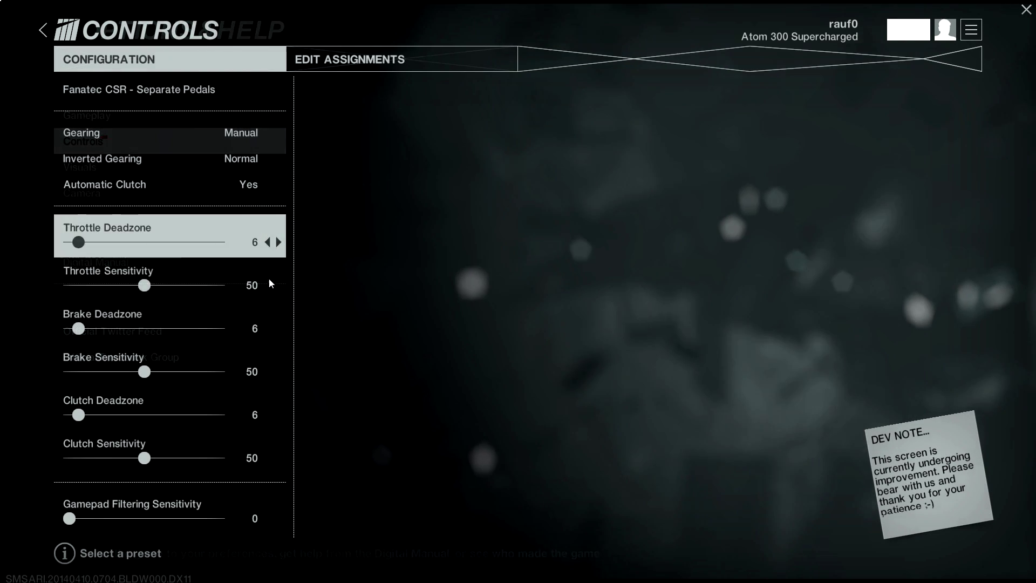
pyautogui.click(185, 445)
pyautogui.scroll(-5, 173, 426)
pyautogui.click(143, 400)
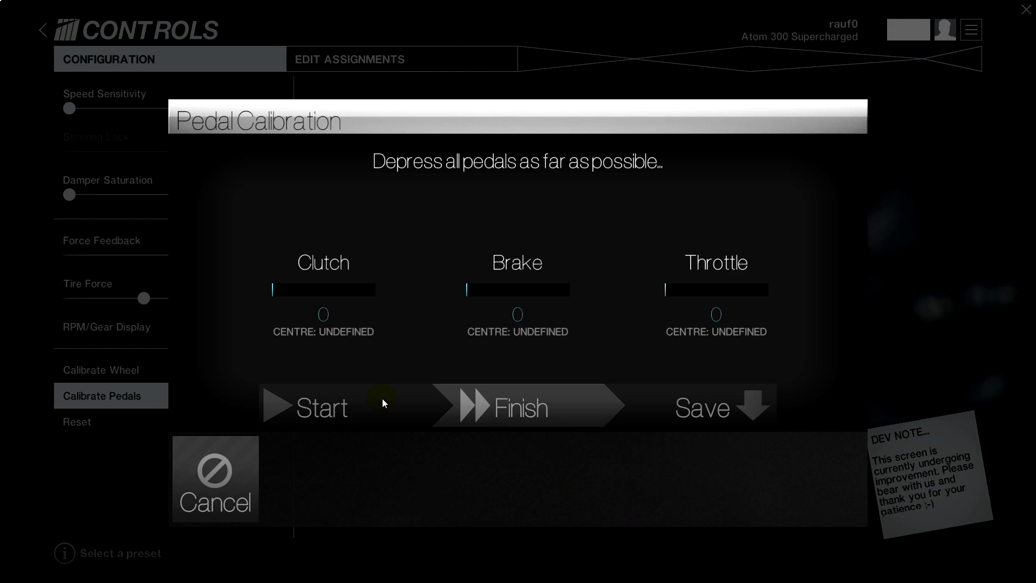
pyautogui.click(518, 407)
pyautogui.click(701, 407)
pyautogui.click(534, 325)
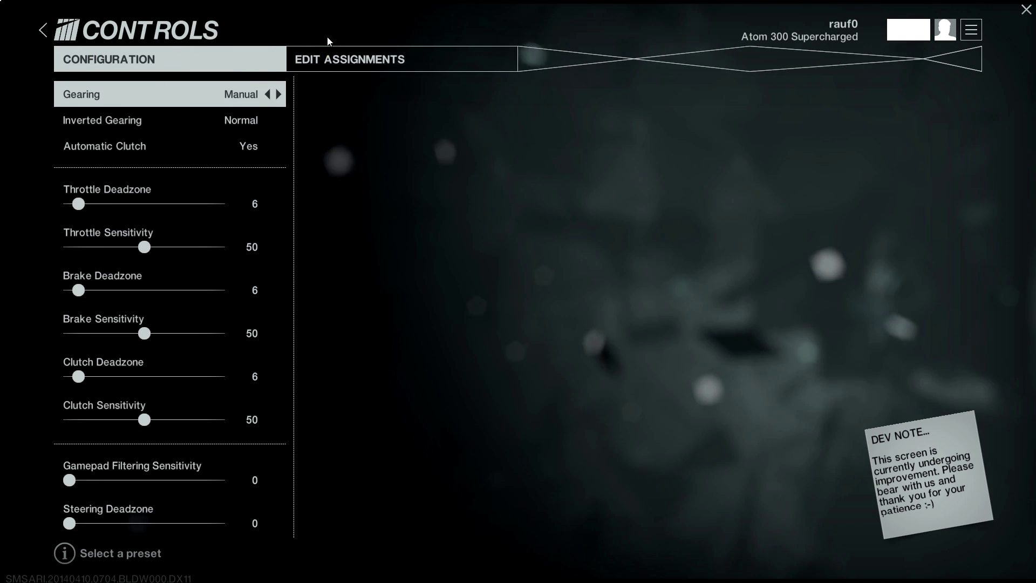
# - Assign Joy Axis -S0 to Clutch in the control assignments, select Gear Shift Up for reassignment and exit the screen
pyautogui.click(332, 67)
pyautogui.click(150, 86)
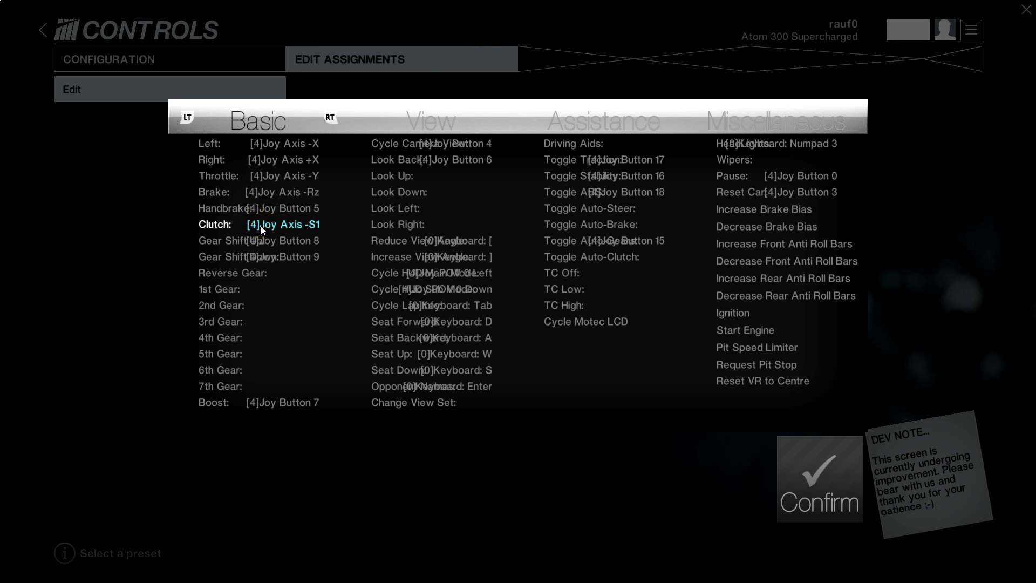
pyautogui.click(260, 224)
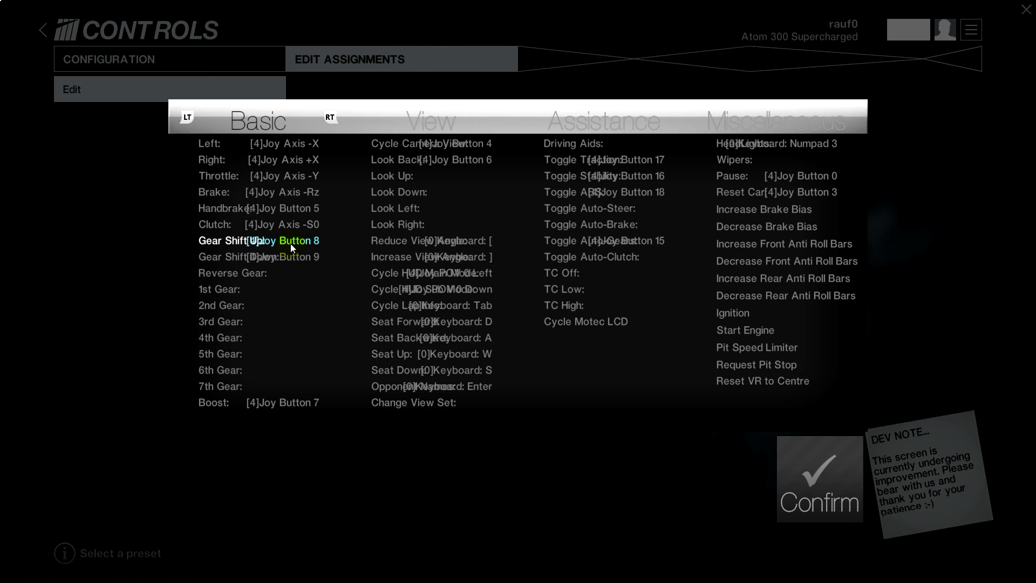
pyautogui.click(290, 243)
pyautogui.press('Escape')
pyautogui.click(462, 324)
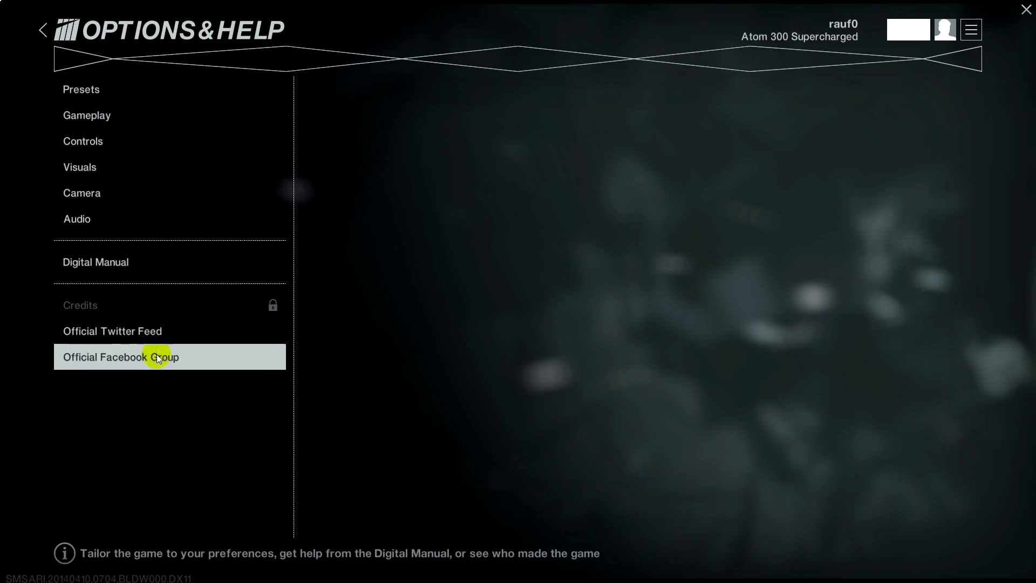
# - Return to the control assignments and clear the view angle and HUD mode bindings by moving the Space key through those View entries
pyautogui.click(112, 137)
pyautogui.click(129, 395)
pyautogui.click(368, 393)
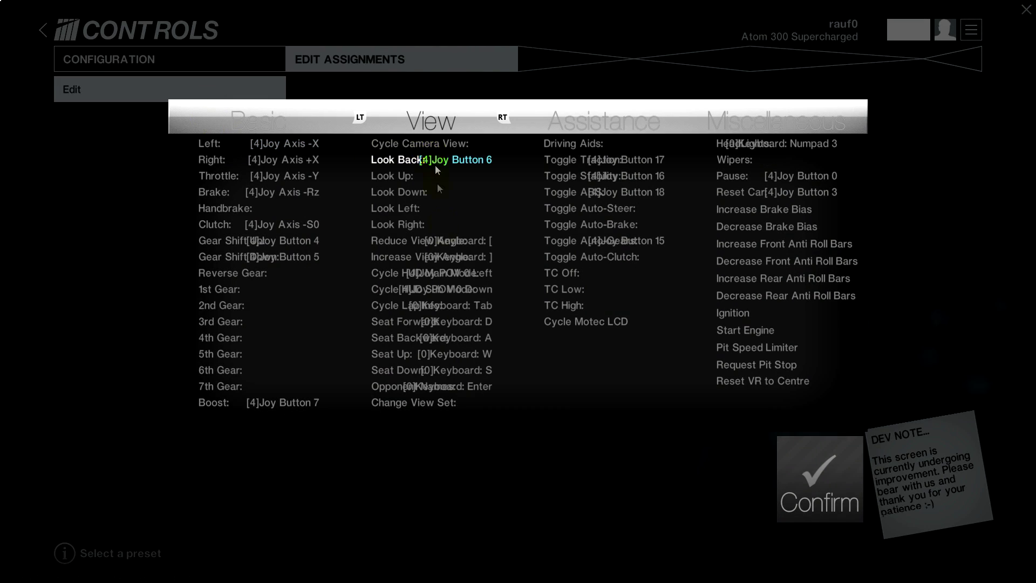
pyautogui.click(429, 241)
pyautogui.press('space')
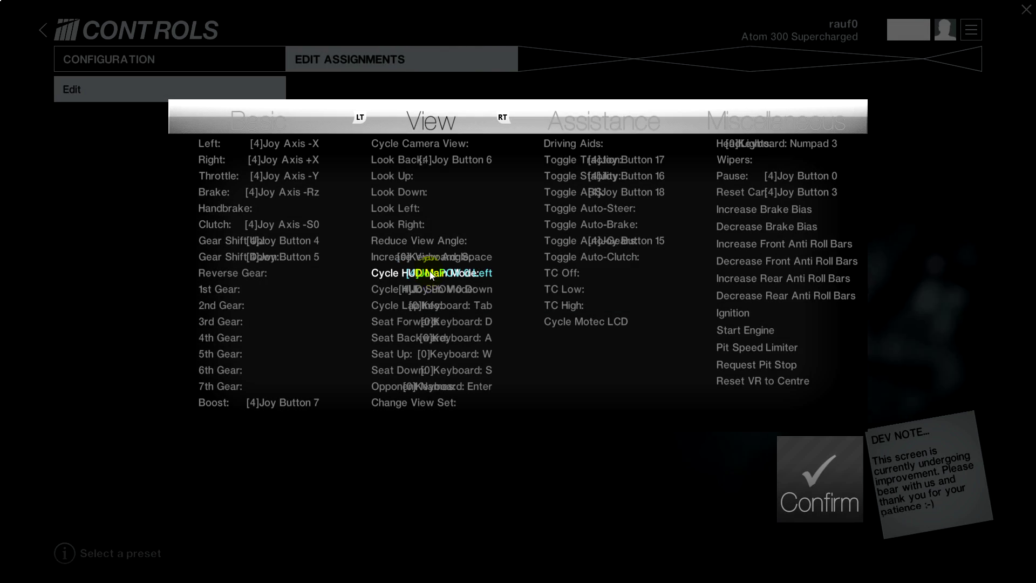
pyautogui.click(423, 289)
pyautogui.press('space')
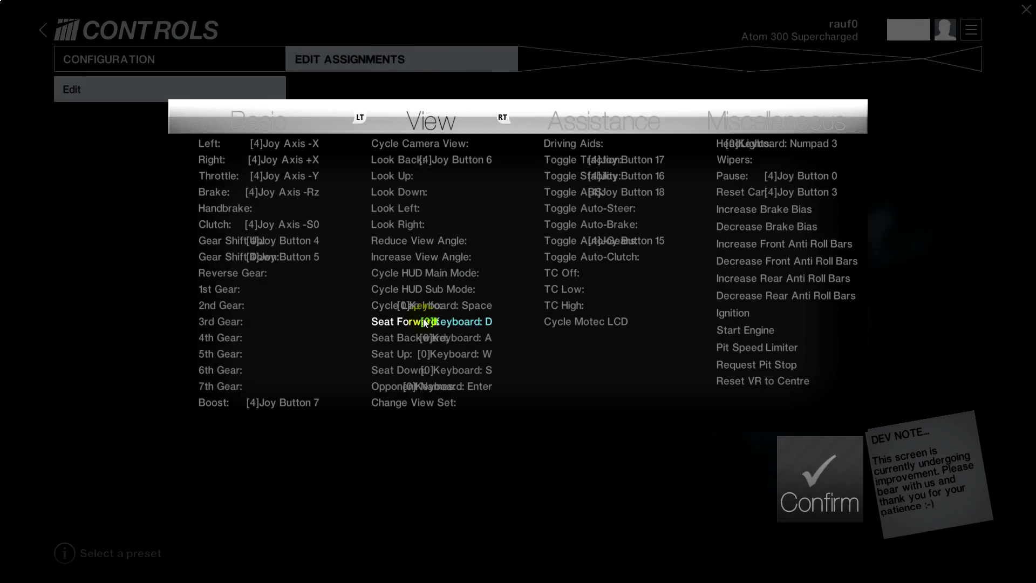
# - Clear the Seat and Opponent Names bindings by assigning Space to each View entry in turn, ending on Change View Set
pyautogui.click(425, 323)
pyautogui.press('space')
pyautogui.click(425, 338)
pyautogui.press('space')
pyautogui.click(425, 354)
pyautogui.press('space')
pyautogui.click(426, 370)
pyautogui.press('space')
pyautogui.click(429, 388)
pyautogui.press('space')
pyautogui.click(439, 403)
pyautogui.press('space')
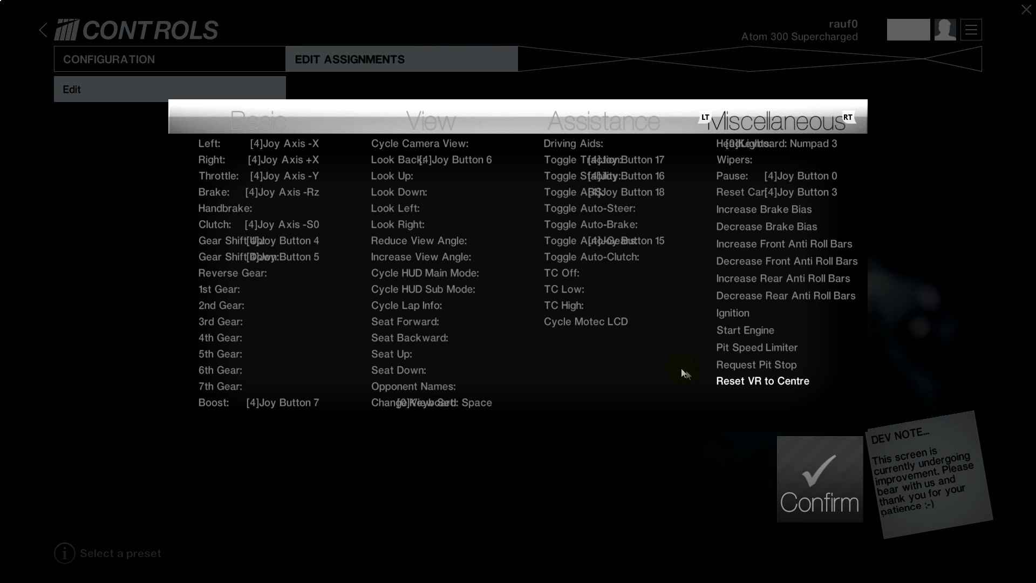
# - Assign Joy Button 10 to Cycle Camera View, 6 to Change View Set, 7 to Reduce View Angle and 11 to Increase View Angle
pyautogui.click(459, 143)
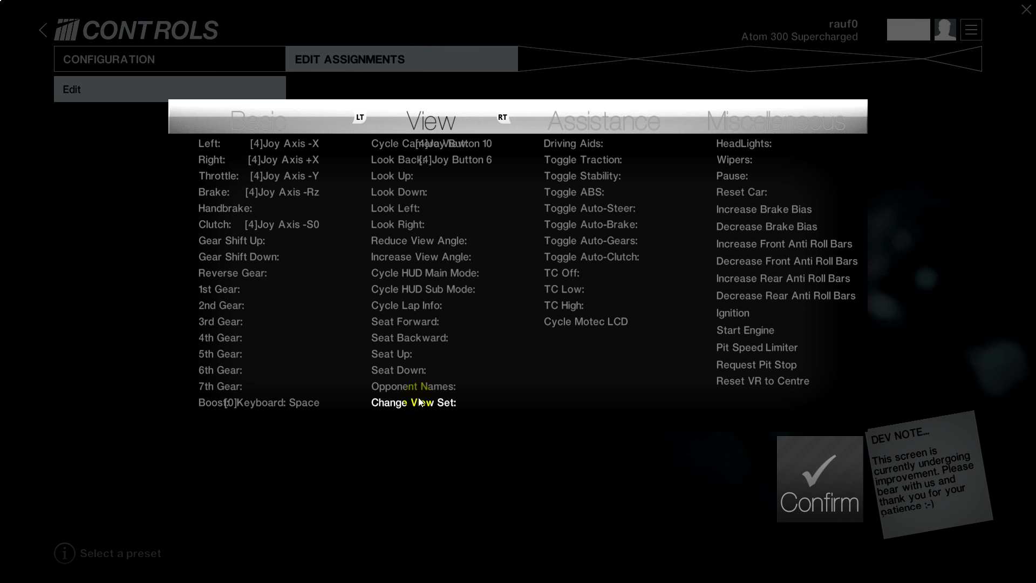
pyautogui.click(419, 401)
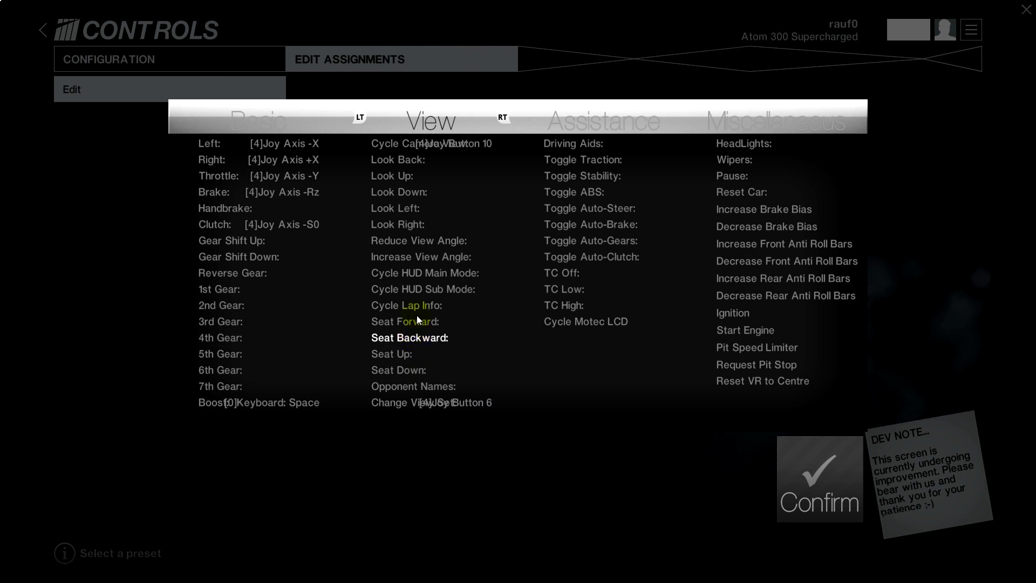
pyautogui.click(432, 243)
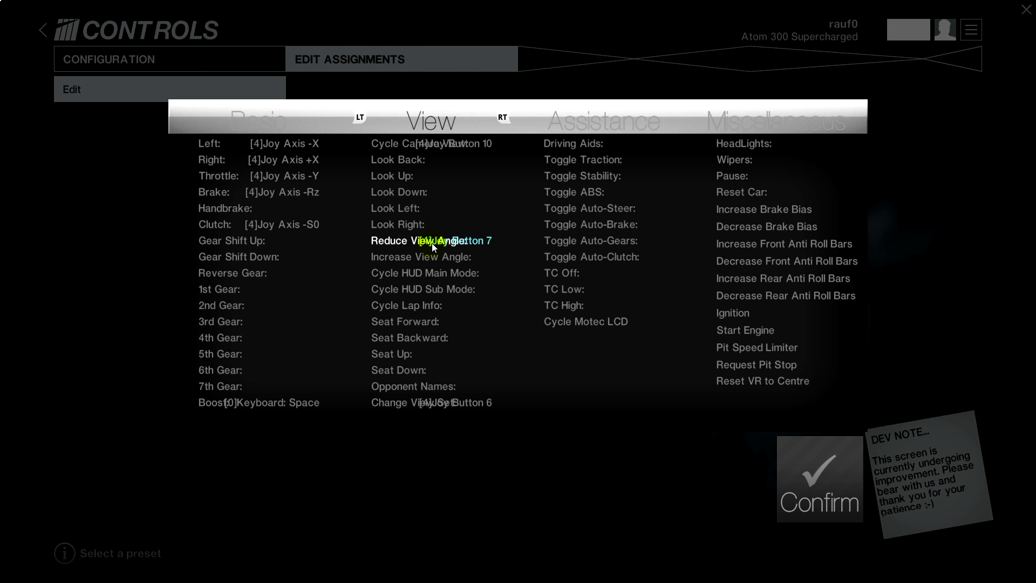
pyautogui.click(432, 257)
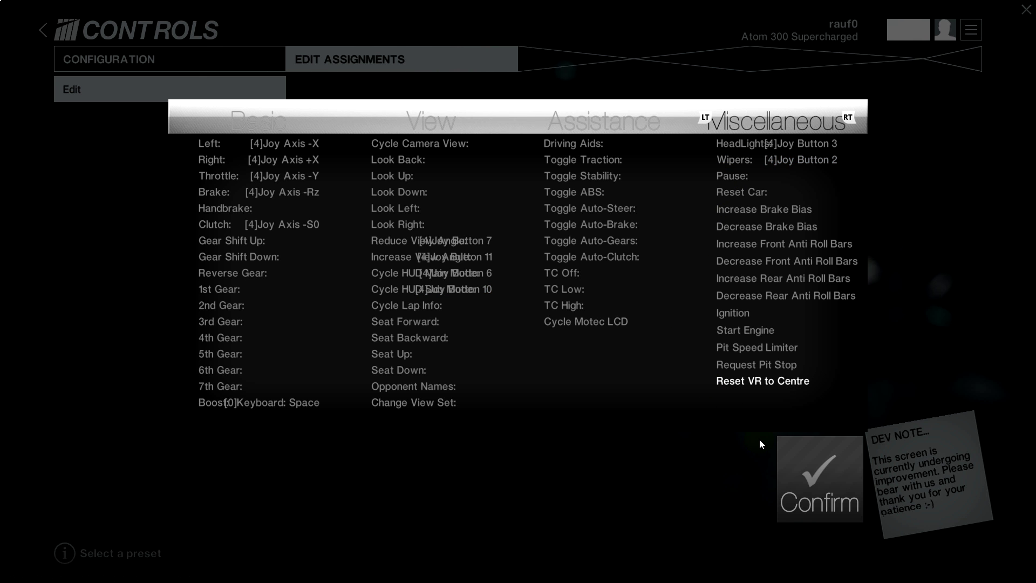
# - Confirm the control assignments and set the throttle, brake and clutch deadzones to 0 in the wheel configuration
pyautogui.click(813, 482)
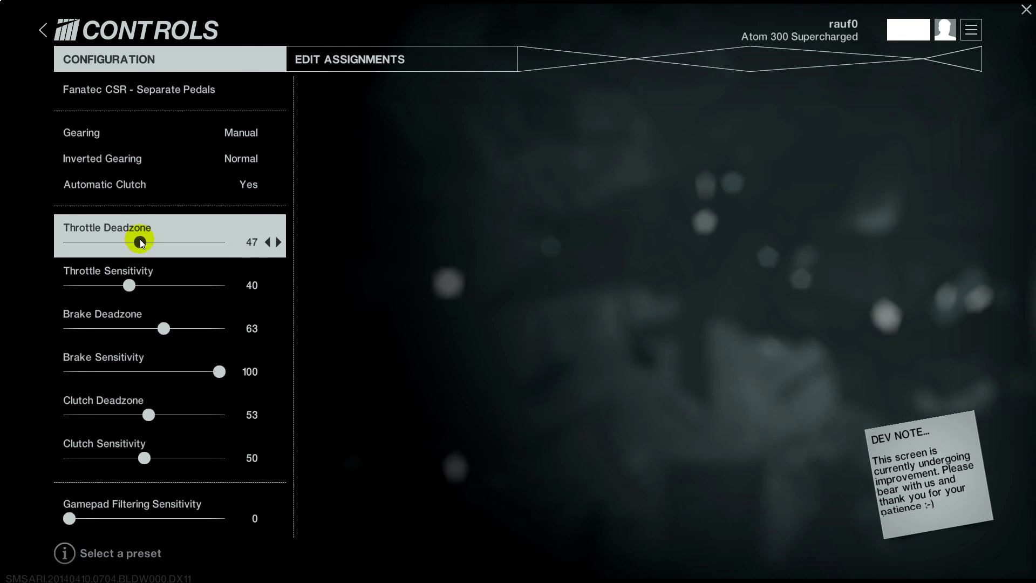
pyautogui.moveTo(142, 241); pyautogui.dragTo(69, 242)
pyautogui.click(119, 337)
pyautogui.moveTo(164, 328); pyautogui.dragTo(4, 326)
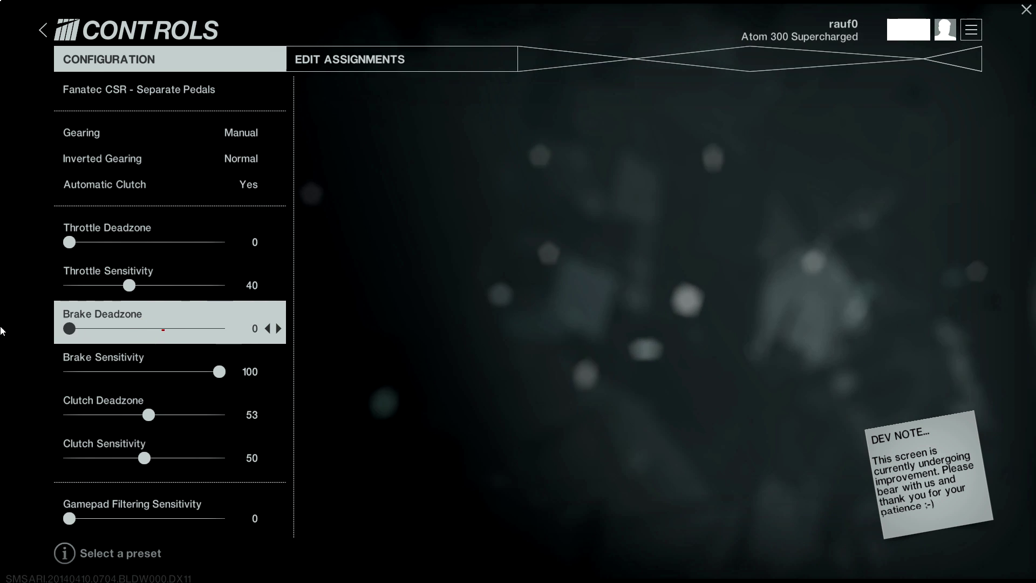
pyautogui.moveTo(149, 415); pyautogui.dragTo(21, 420)
# - Keep Throttle Sensitivity at 40 and lower the Brake Sensitivity below its maximum
pyautogui.moveTo(132, 285); pyautogui.dragTo(129, 286)
pyautogui.click(259, 369)
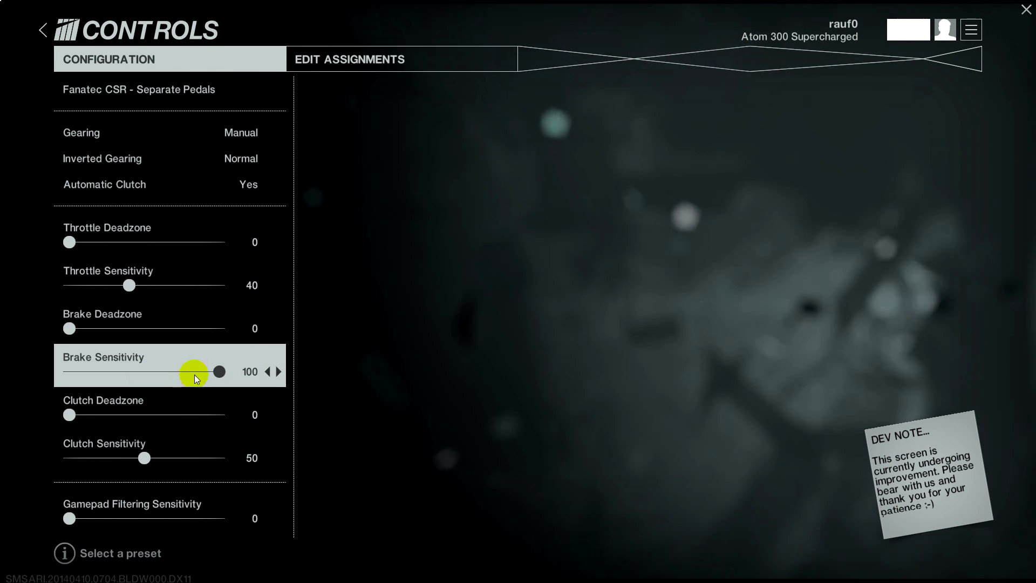
pyautogui.moveTo(219, 371); pyautogui.dragTo(191, 371)
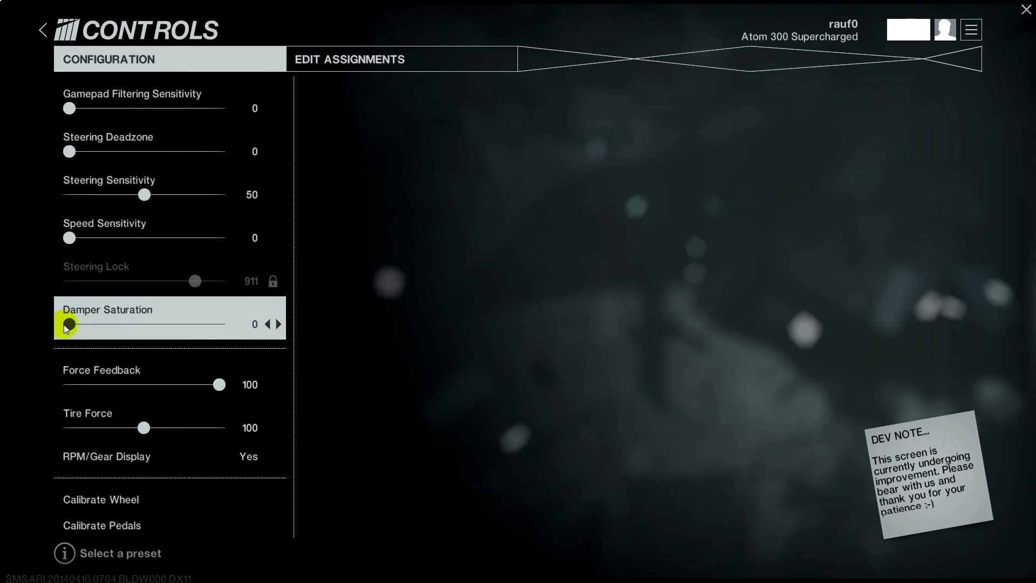
# - Set Damper Saturation to 80, Force Feedback to 100 and Tire Force to 99, and switch the RPM/Gear Display option
pyautogui.moveTo(69, 324); pyautogui.dragTo(190, 329)
pyautogui.moveTo(216, 389)
pyautogui.mouseDown()
pyautogui.moveTo(204, 386)
pyautogui.moveTo(224, 384)
pyautogui.mouseUp()
pyautogui.moveTo(144, 428); pyautogui.dragTo(145, 426)
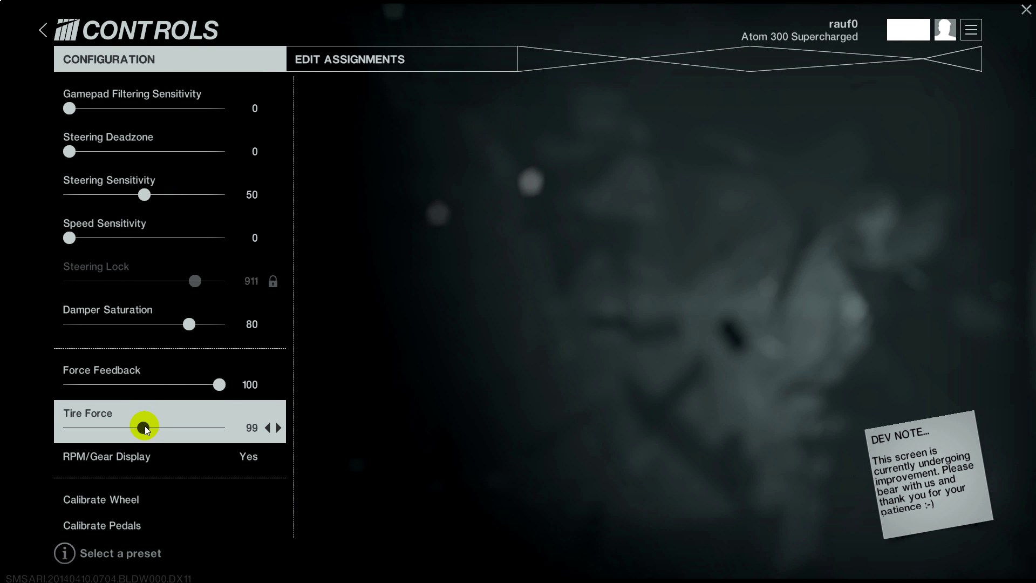
pyautogui.click(280, 456)
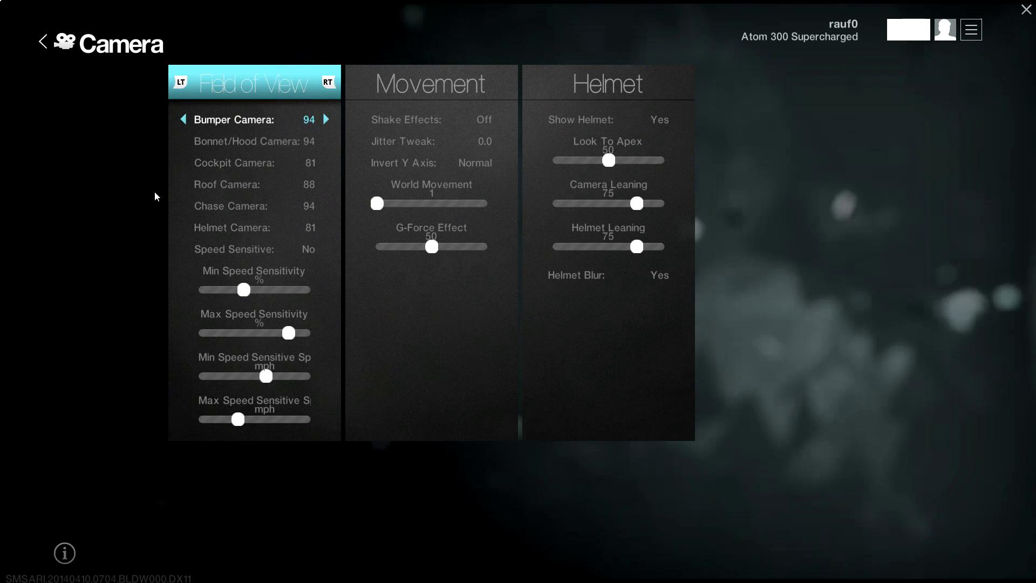
# - Set the Cockpit Camera field of view to 88, turn on Speed Sensitive and raise its maximum speed to the upper limit
pyautogui.click(300, 163)
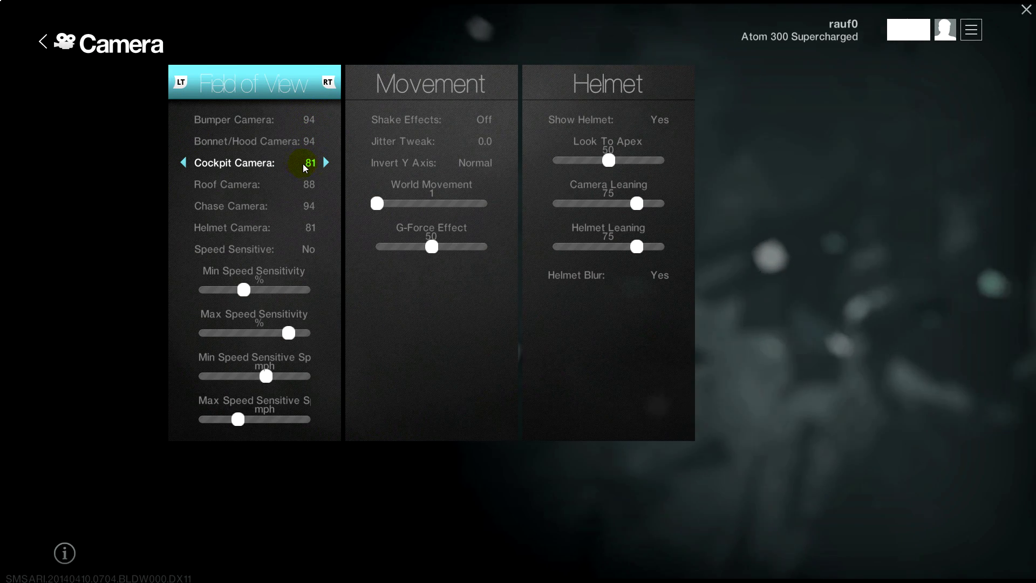
pyautogui.click(328, 162)
pyautogui.click(327, 163)
pyautogui.click(328, 162)
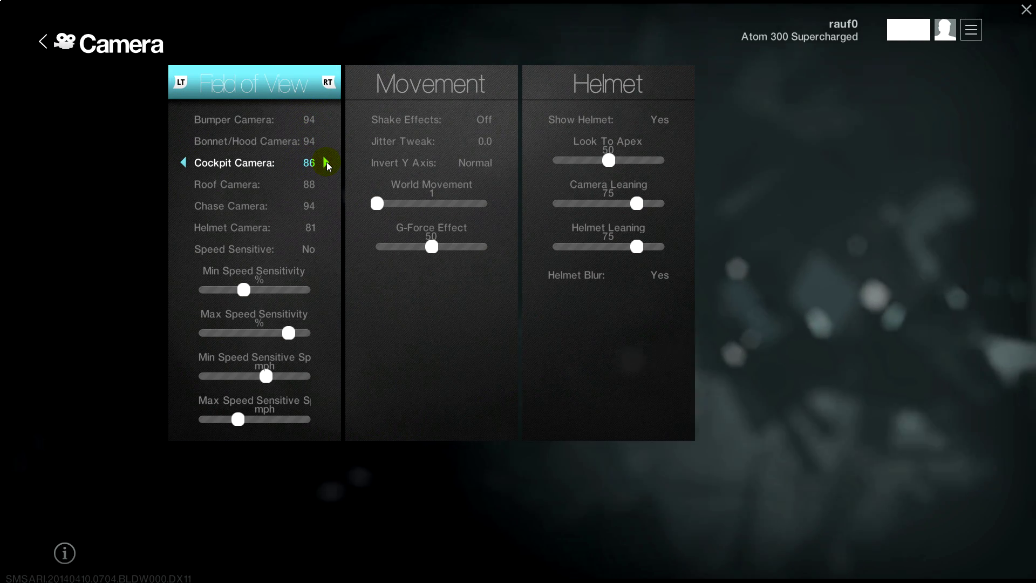
pyautogui.click(326, 163)
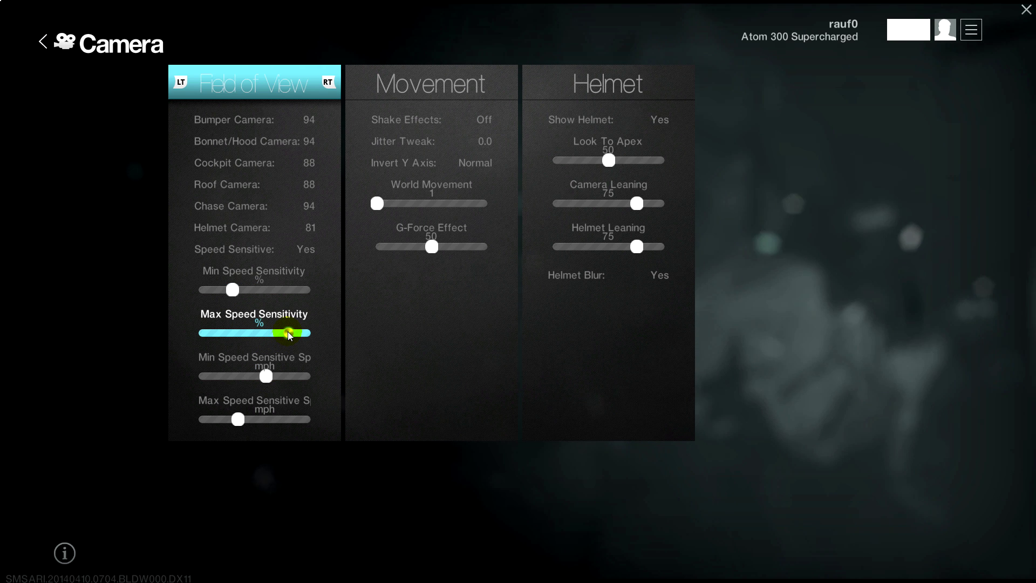
pyautogui.moveTo(239, 423); pyautogui.dragTo(308, 423)
# - Keep Shake Effects off in the camera movement settings, with World Movement at 51 and G-Force Effect at 15
pyautogui.click(446, 141)
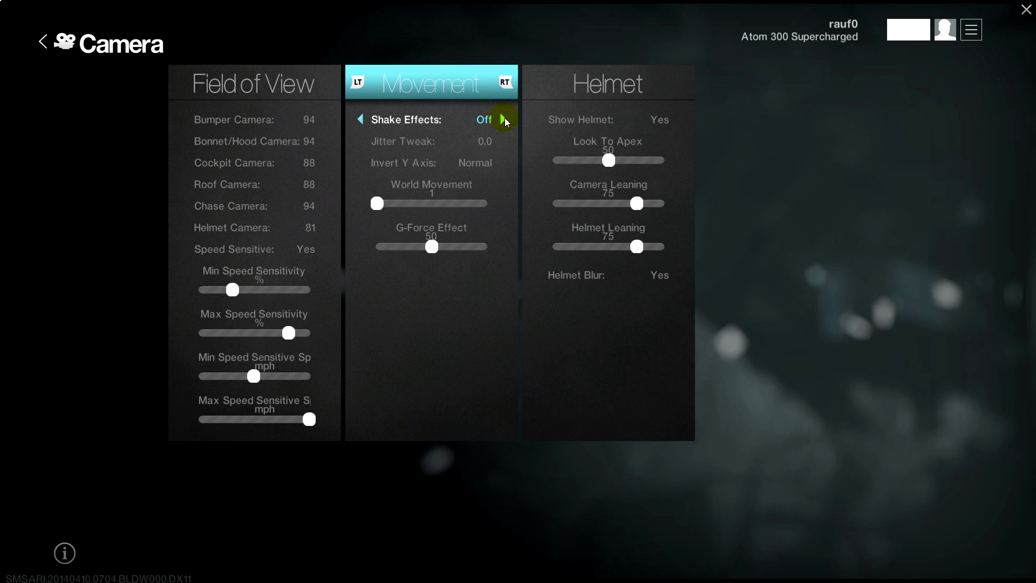
pyautogui.click(504, 119)
pyautogui.click(503, 119)
pyautogui.click(390, 207)
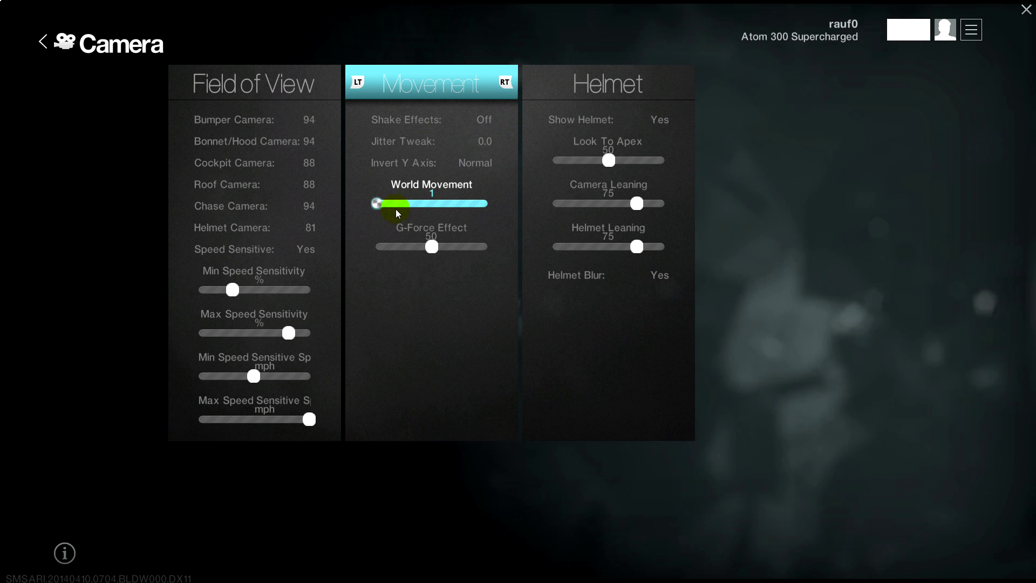
pyautogui.moveTo(432, 208); pyautogui.dragTo(433, 203)
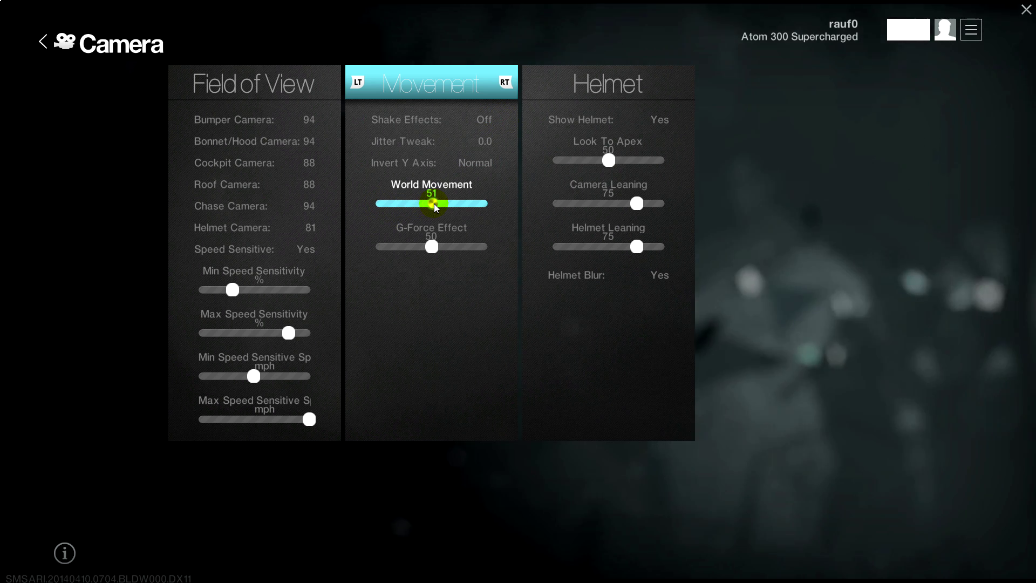
pyautogui.click(434, 246)
pyautogui.moveTo(431, 247); pyautogui.dragTo(393, 254)
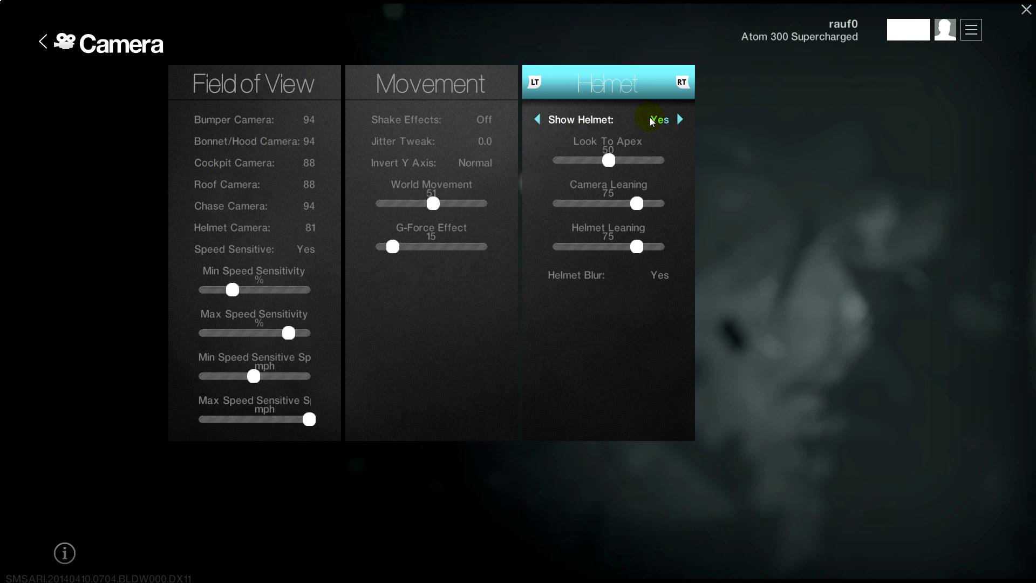
# - Set Camera Leaning to 82 and Helmet Leaning to 90 in the helmet settings, and leave the camera screen
pyautogui.click(639, 204)
pyautogui.moveTo(640, 207); pyautogui.dragTo(645, 206)
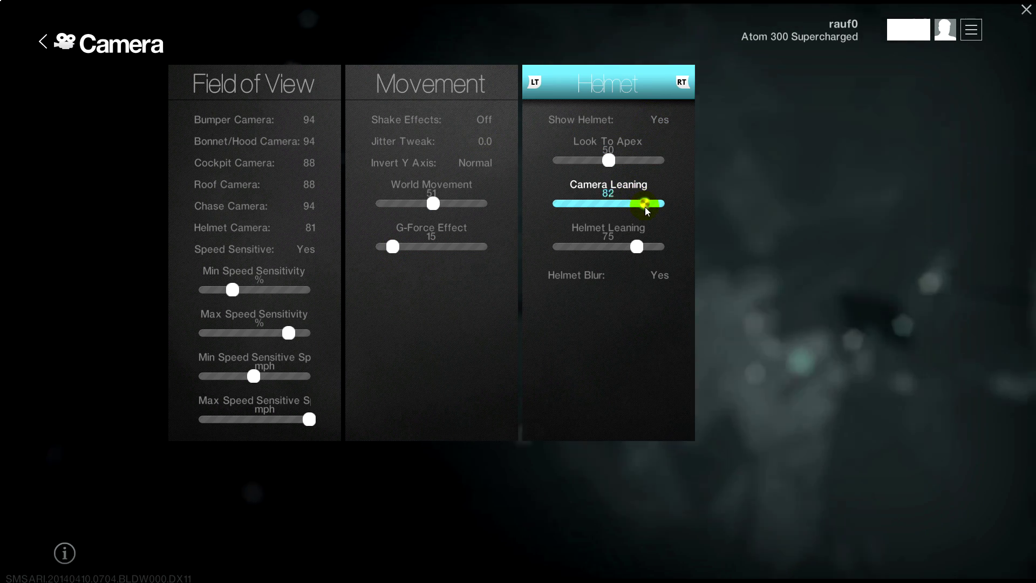
pyautogui.moveTo(640, 251); pyautogui.dragTo(653, 245)
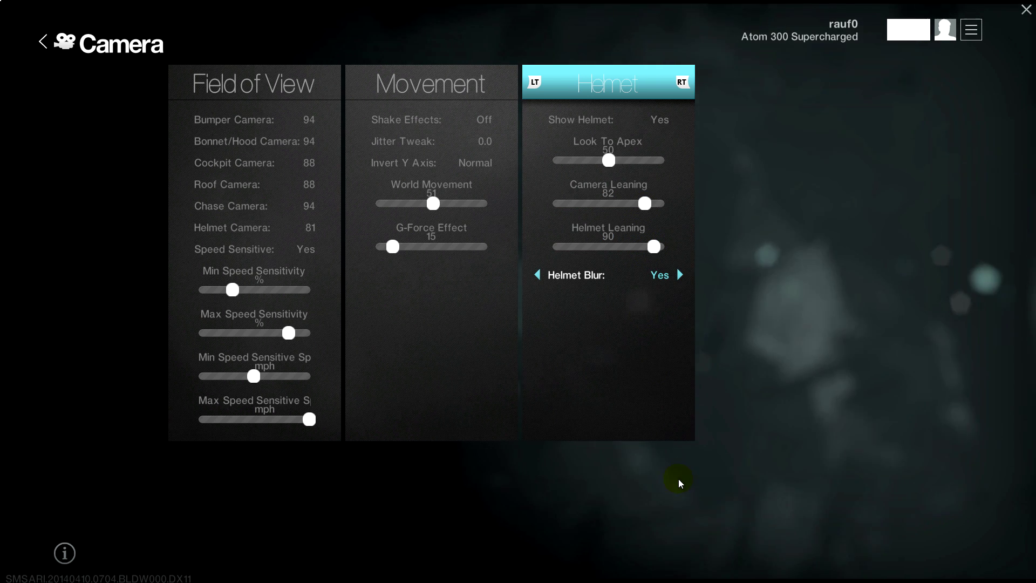
pyautogui.click(42, 42)
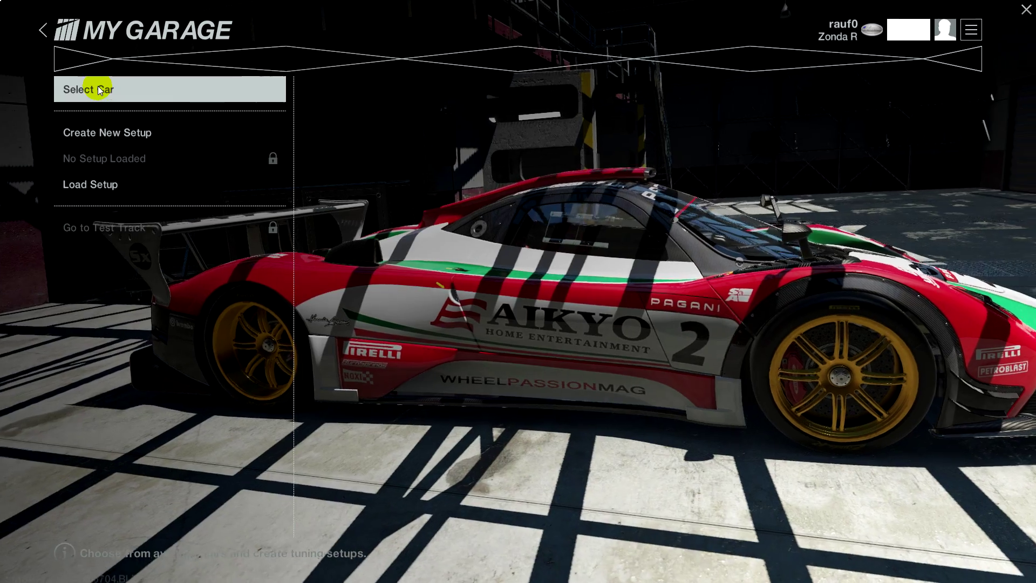
# - Create a new setup for the Zonda R and choose the Pirelli P Zero Slick tire compound in the global settings
pyautogui.click(110, 132)
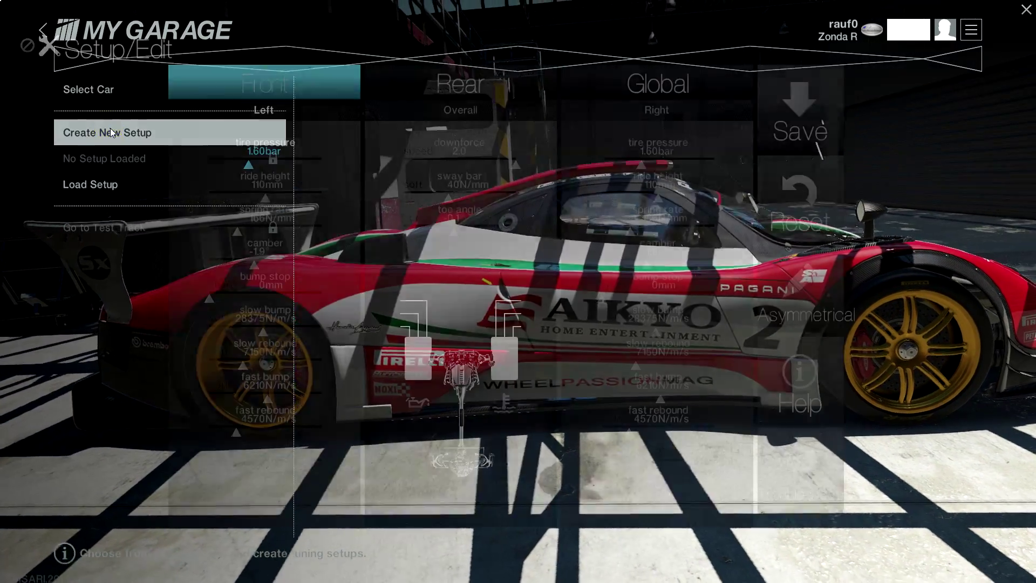
pyautogui.click(645, 85)
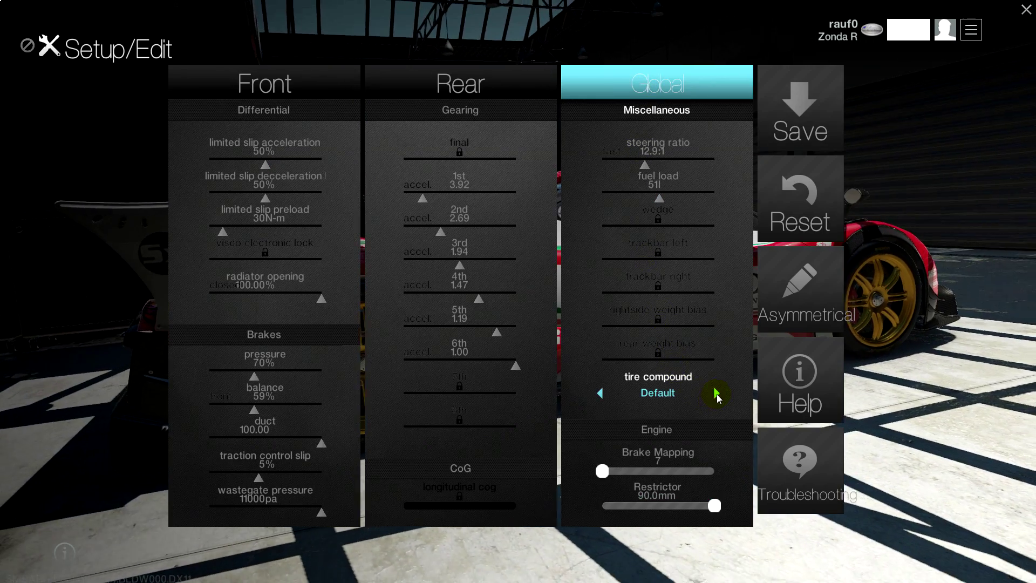
pyautogui.click(716, 393)
pyautogui.click(717, 394)
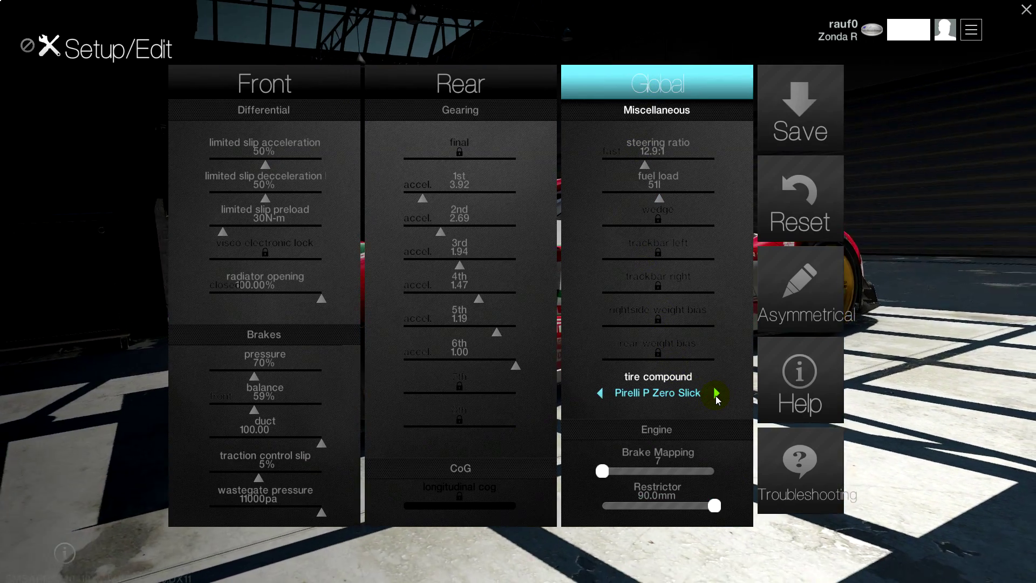
pyautogui.click(717, 394)
pyautogui.click(716, 394)
pyautogui.click(716, 394)
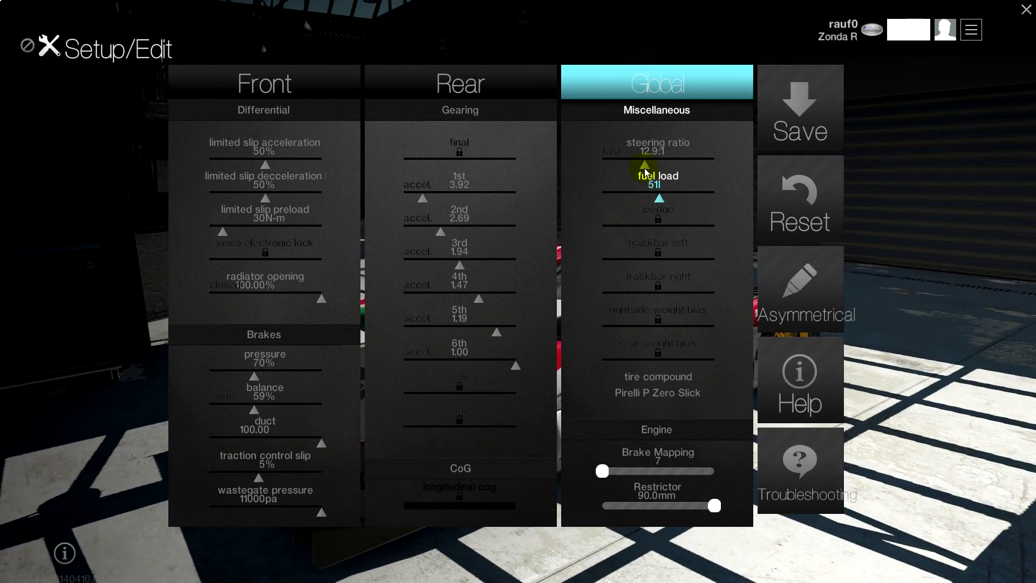
# - Set the steering ratio to 12.0:1 and save the car setup
pyautogui.moveTo(652, 169); pyautogui.dragTo(640, 167)
pyautogui.click(789, 114)
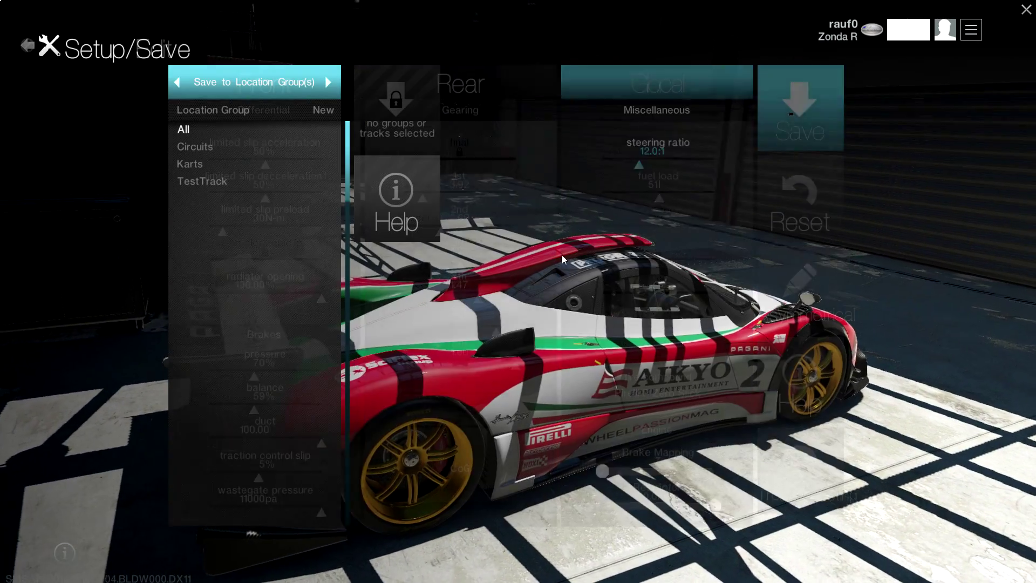
pyautogui.click(370, 109)
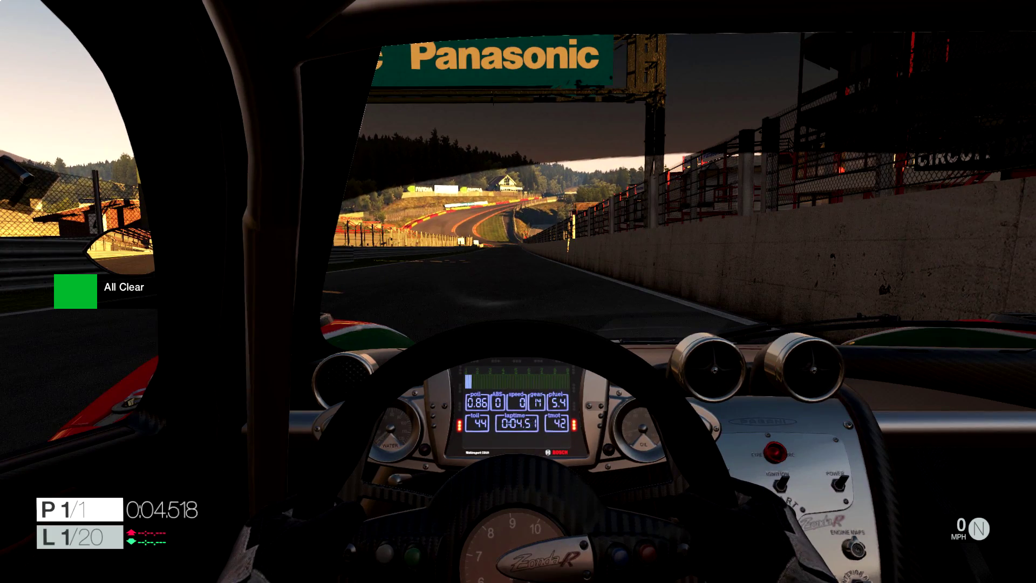
# - Open the Debug Menu on track and look through its categories between Vehicles and Input
pyautogui.press('F1')
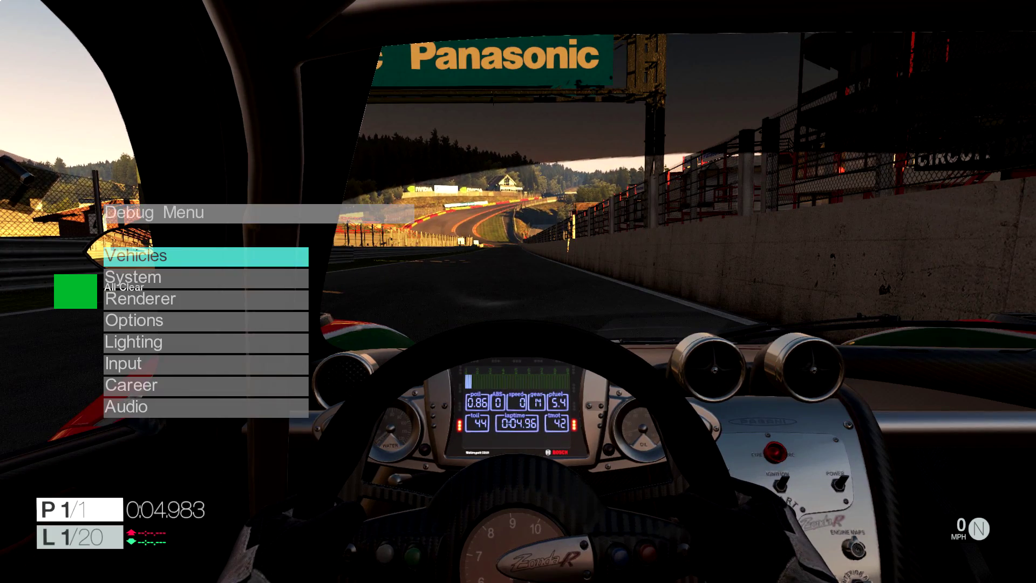
pyautogui.press('Down')
pyautogui.press('Down')
pyautogui.press('Down')
pyautogui.press('Down')
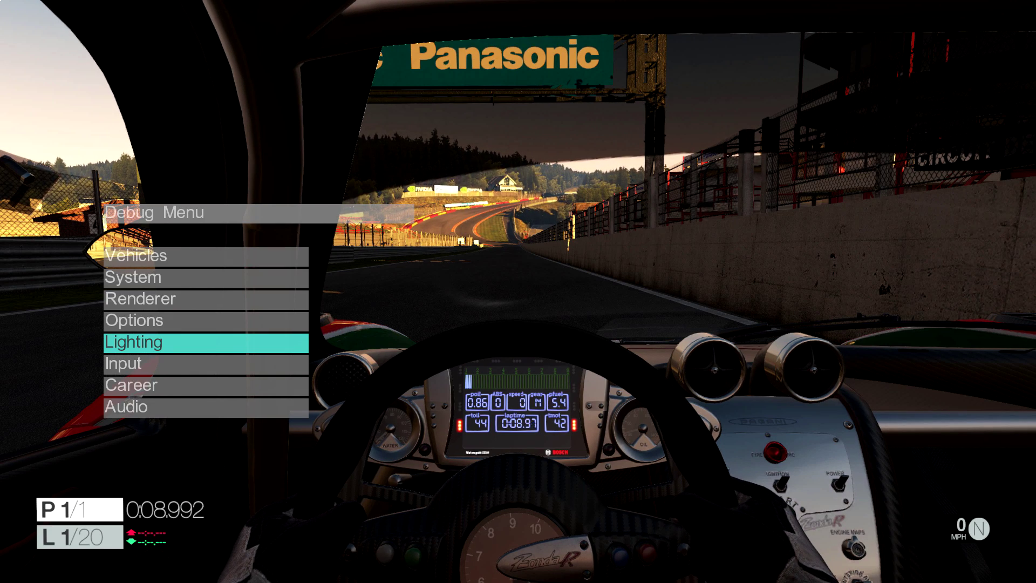
pyautogui.press('Down')
pyautogui.press('Up')
pyautogui.press('Up')
pyautogui.press('Up')
pyautogui.press('Up')
pyautogui.press('Up')
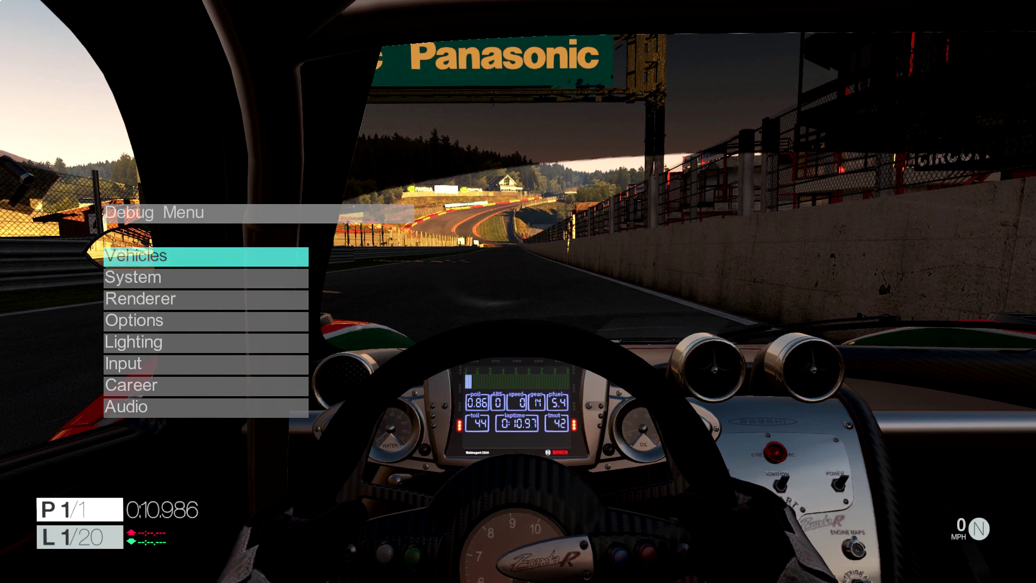
# - Set FFB Grip Multi (Legacy) to 1.1 and FFB Tyre Force Multi to 0.13 in the vehicle's FFB Adjust settings
pyautogui.press('Return')
pyautogui.press('Down')
pyautogui.press('Down')
pyautogui.press('Down')
pyautogui.press('Return')
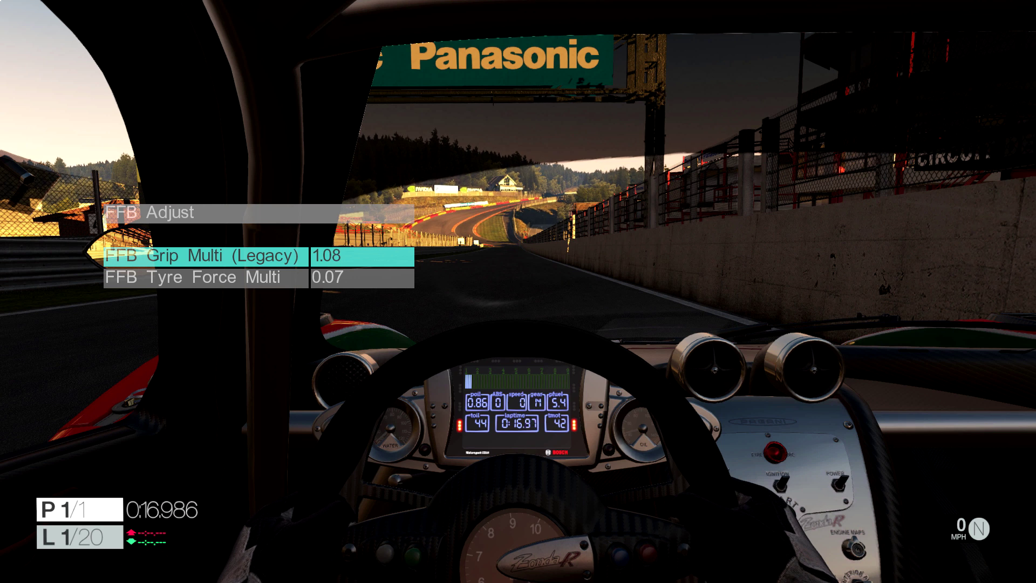
pyautogui.press('Down')
pyautogui.press('Right')
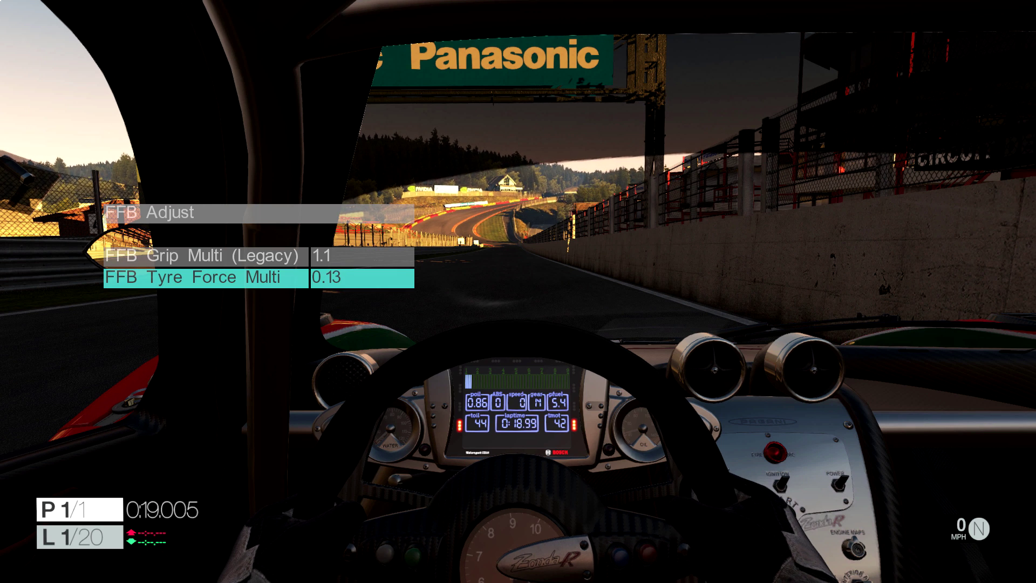
pyautogui.press('Escape')
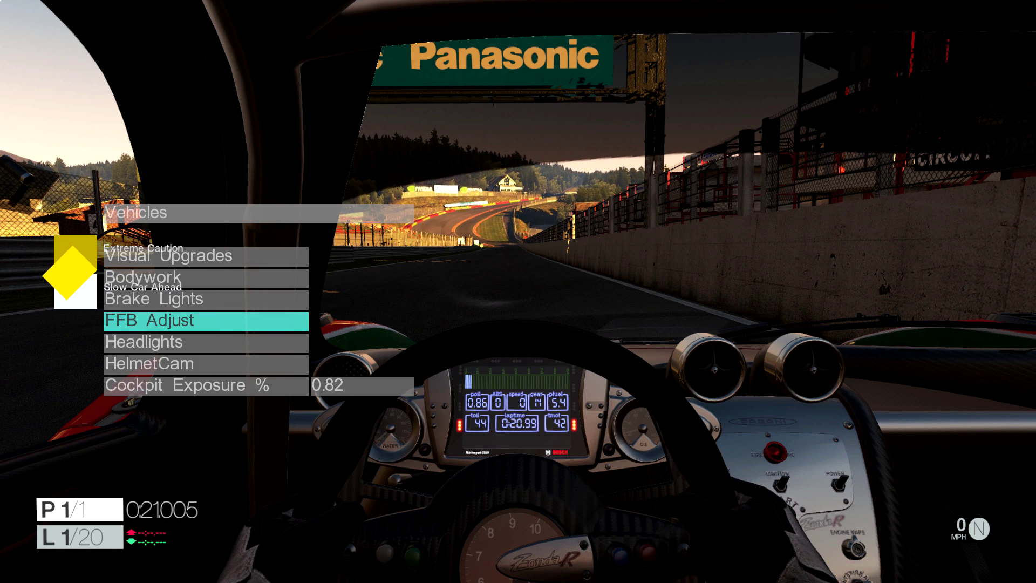
pyautogui.press('Escape')
# - Open the Force Mask settings in the Debug Menu's Input category
pyautogui.press('Down')
pyautogui.press('Down')
pyautogui.press('Down')
pyautogui.press('Down')
pyautogui.press('Down')
pyautogui.press('Return')
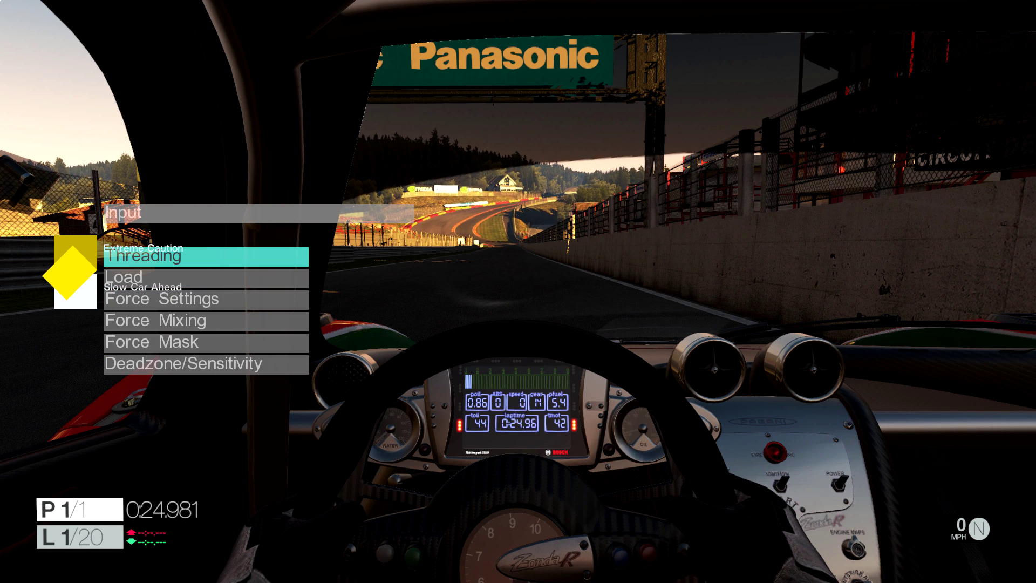
pyautogui.press('Down')
pyautogui.press('Down')
pyautogui.press('Down')
pyautogui.press('Down')
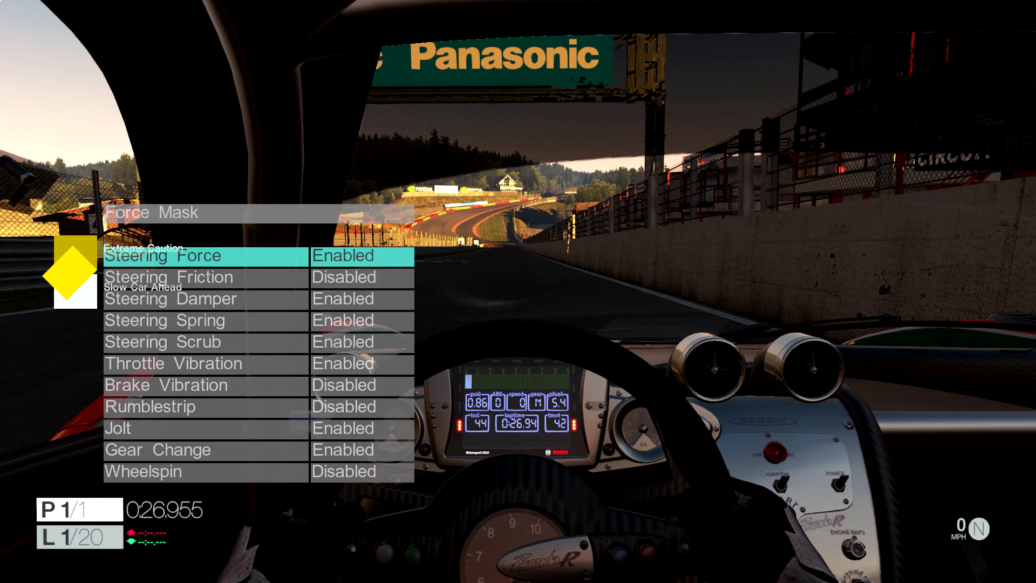
# - Disable Steering Damper, Steering Spring and Steering Scrub in the force mask
pyautogui.press('Down')
pyautogui.press('Down')
pyautogui.press('Right')
pyautogui.press('Down')
pyautogui.press('Right')
pyautogui.press('Down')
pyautogui.press('Right')
# - Disable Throttle Vibration, Jolt and Gear Change in the force mask and return to the Input category
pyautogui.press('Down')
pyautogui.press('Down')
pyautogui.press('Up')
pyautogui.press('Down')
pyautogui.press('Up')
pyautogui.press('Right')
pyautogui.press('Down')
pyautogui.press('Down')
pyautogui.press('Down')
pyautogui.press('Right')
pyautogui.press('Down')
pyautogui.press('Right')
pyautogui.press('Escape')
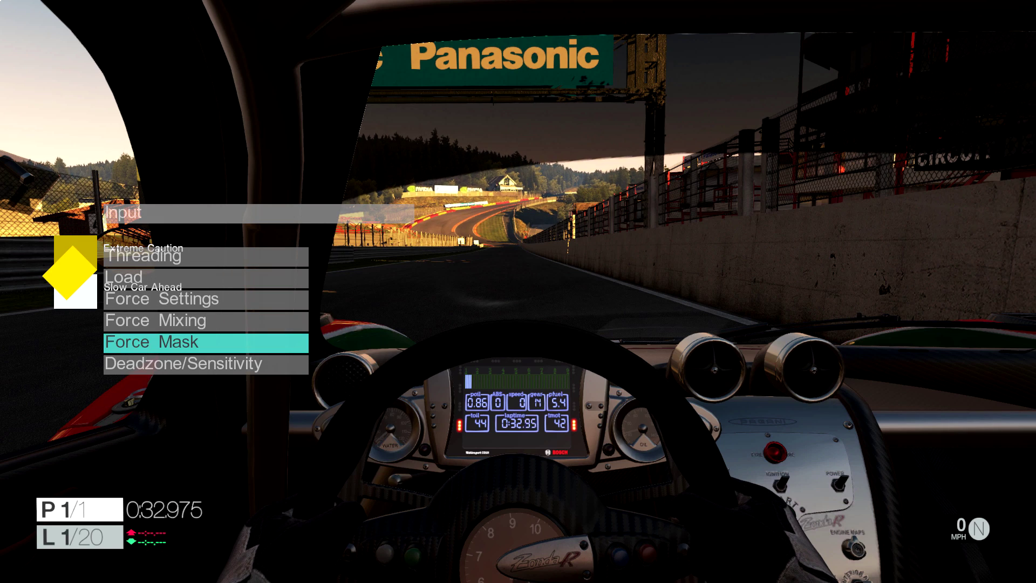
# - Reload the FFB tweaks through the Input category's Load option
pyautogui.press('Up')
pyautogui.press('Up')
pyautogui.press('Up')
pyautogui.press('Return')
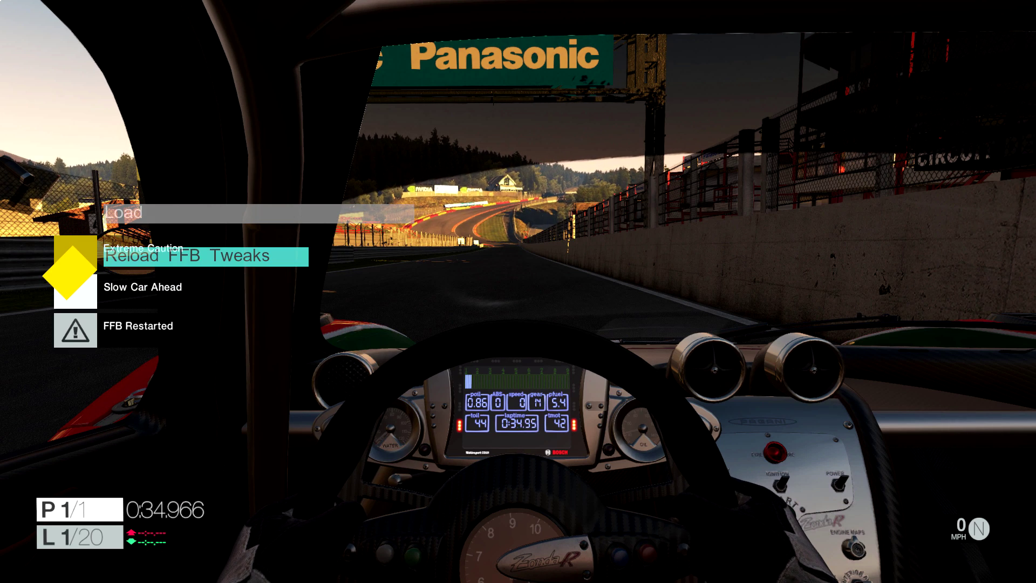